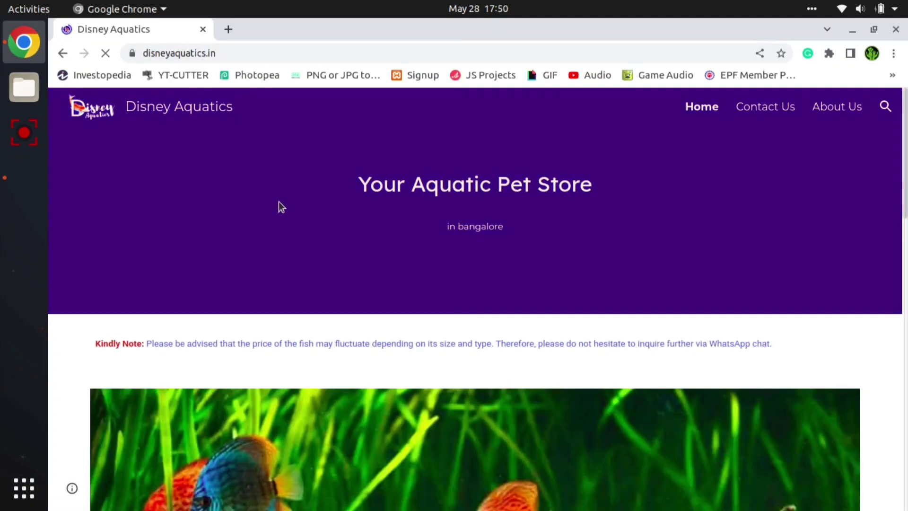
- Look over the Disney Aquatics home page from the header banner down to the map and footer
scroll(279, 203, down, 10)
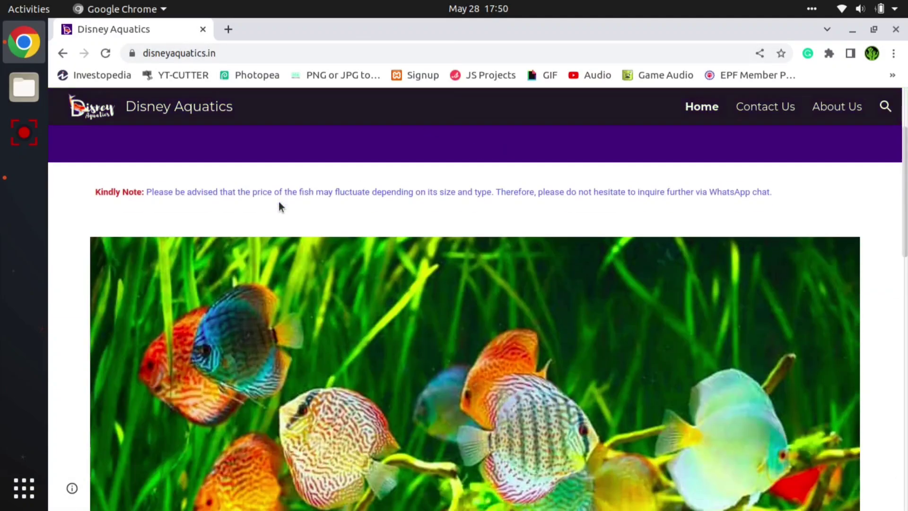
scroll(277, 201, down, 10)
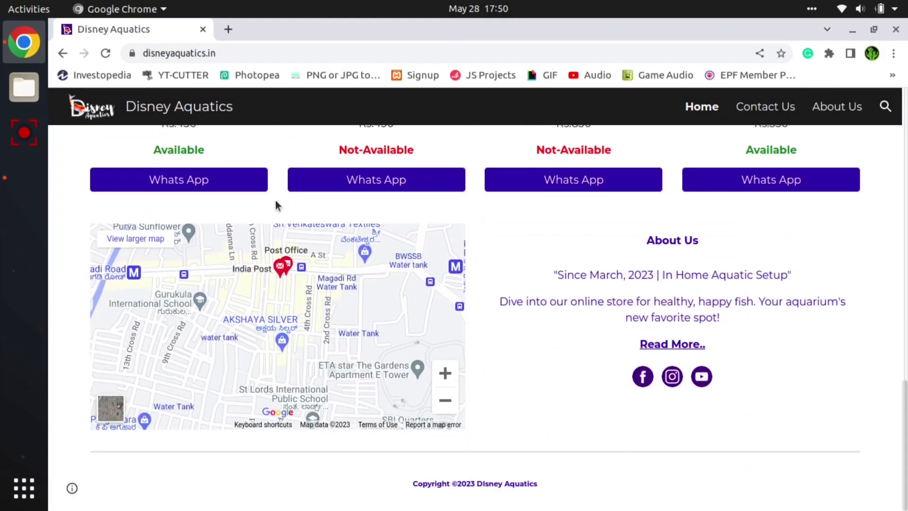
scroll(276, 204, up, 10)
scroll(275, 200, up, 5)
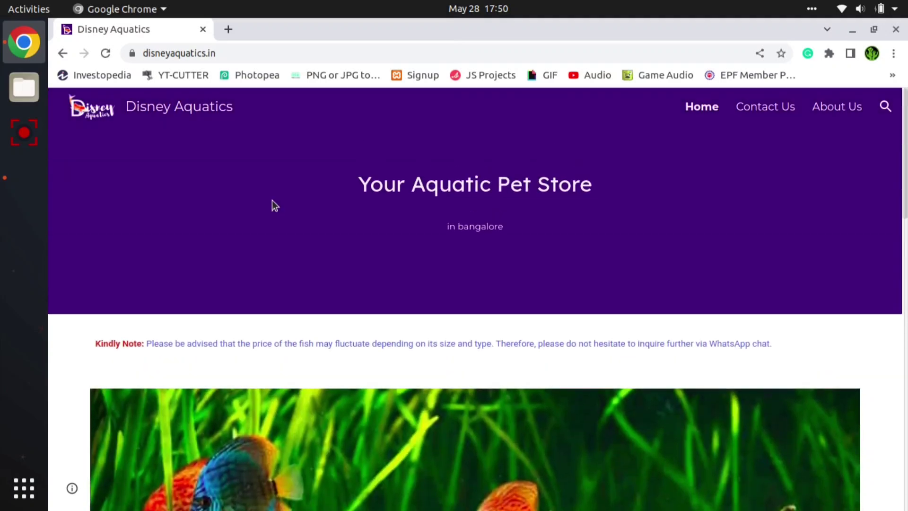
- Preview the home page in the iPhone SE mobile layout with the developer tools, and close them after checking the whole page
key(ctrl+shift+i)
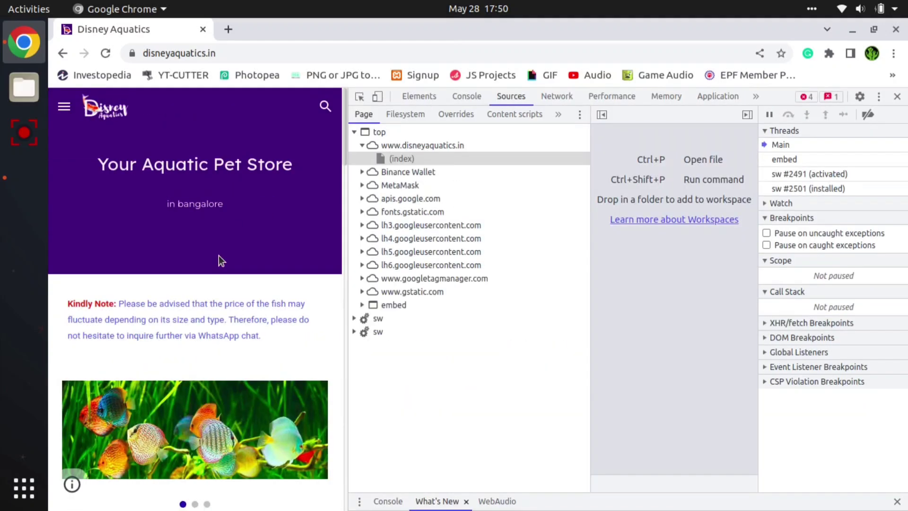
scroll(211, 295, down, 10)
key(ctrl+shift+m)
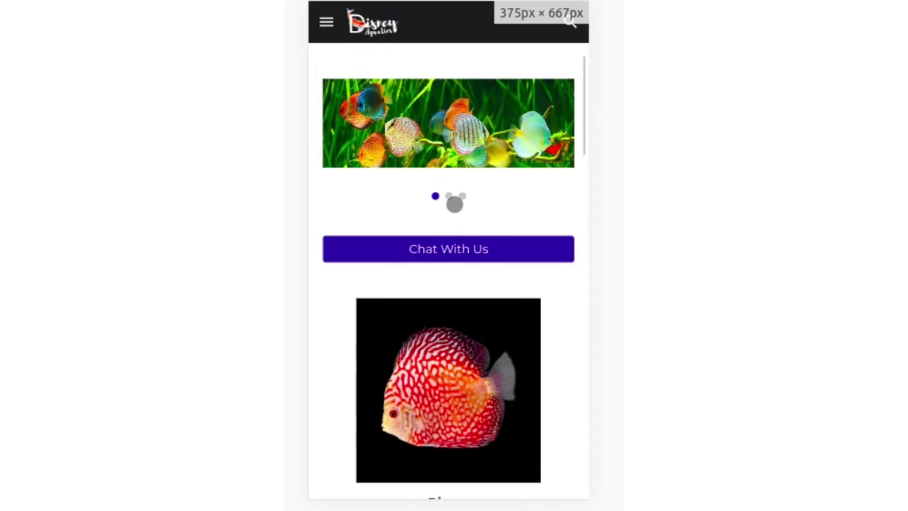
scroll(453, 205, up, 4)
scroll(440, 205, down, 15)
scroll(440, 206, down, 5)
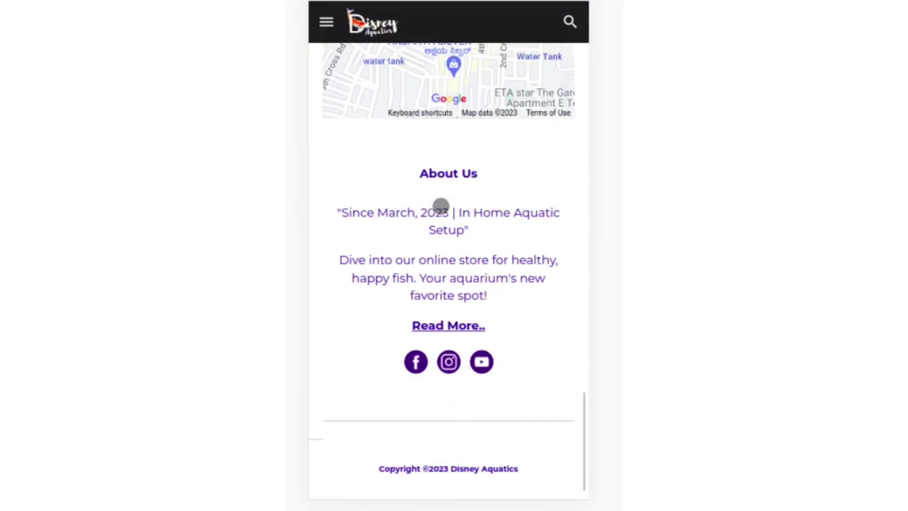
scroll(441, 205, up, 18)
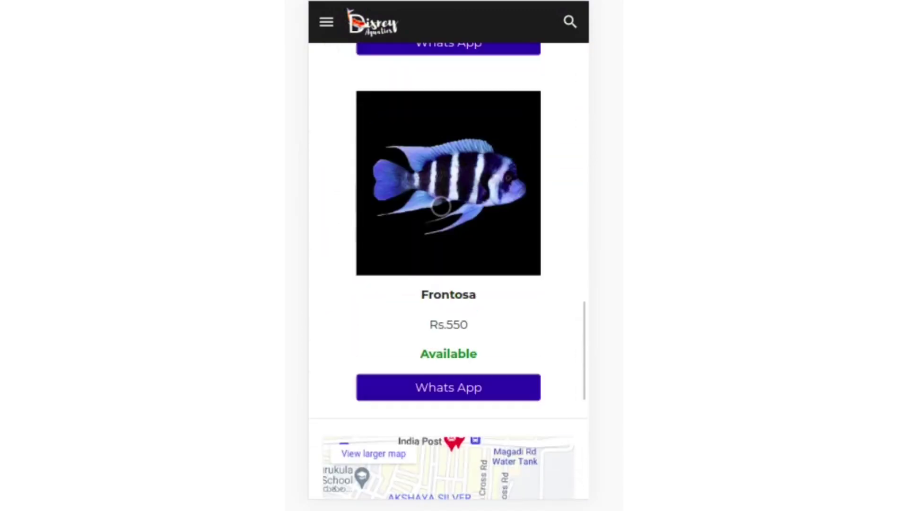
scroll(440, 206, up, 9)
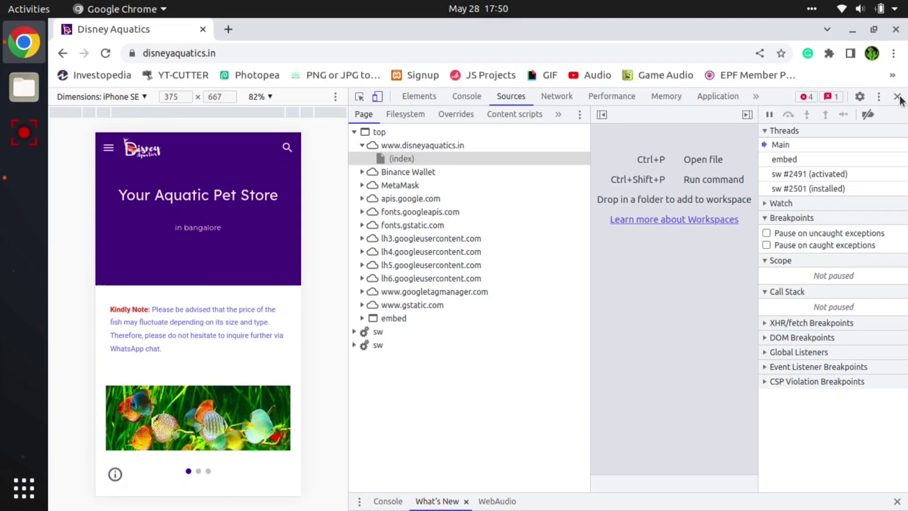
click(897, 97)
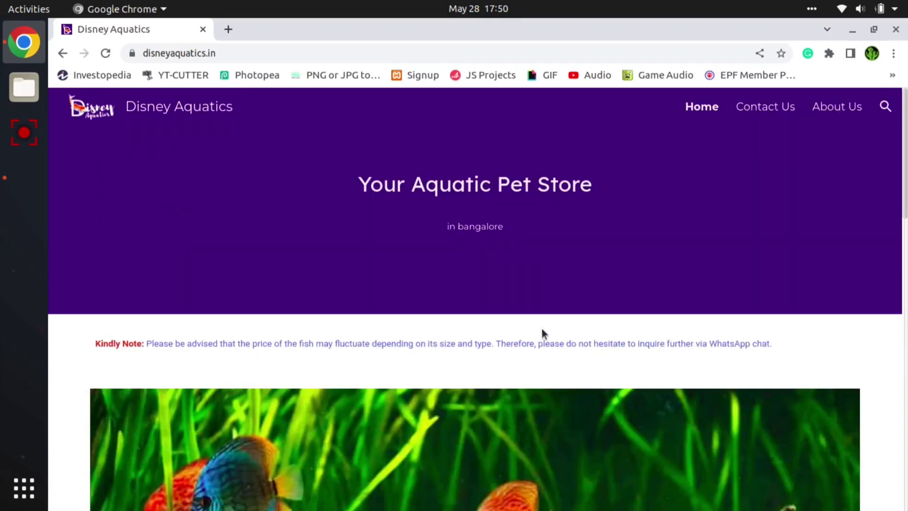
- Open the Contact Us page and examine the embedded contact form and social links
scroll(524, 345, down, 10)
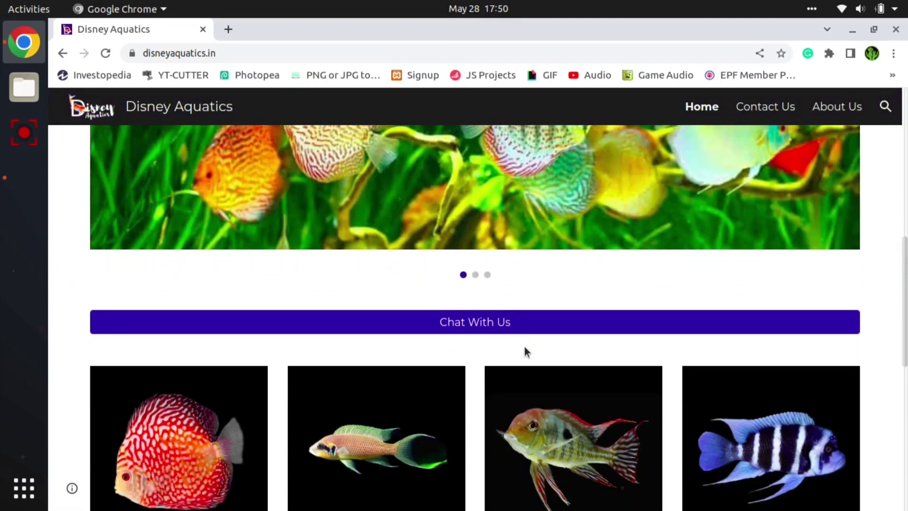
scroll(524, 345, down, 3)
click(754, 105)
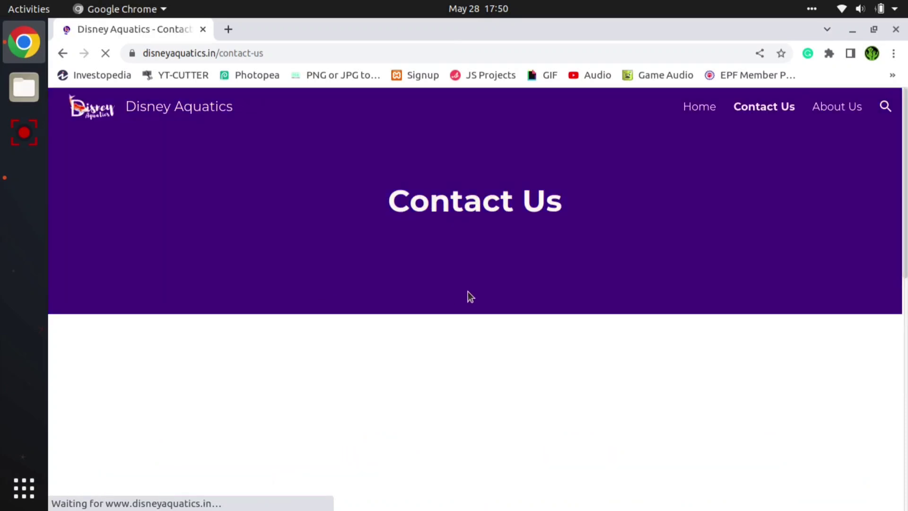
scroll(471, 296, down, 3)
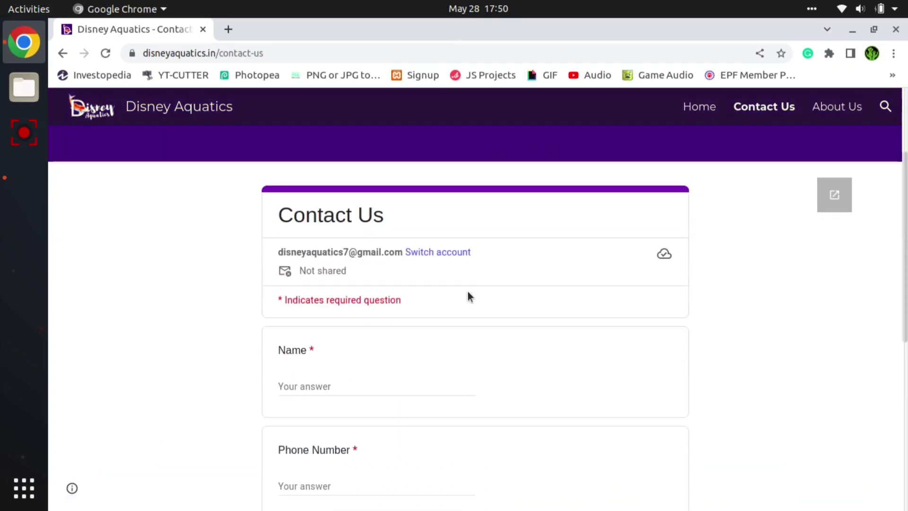
scroll(468, 295, down, 3)
scroll(468, 296, up, 4)
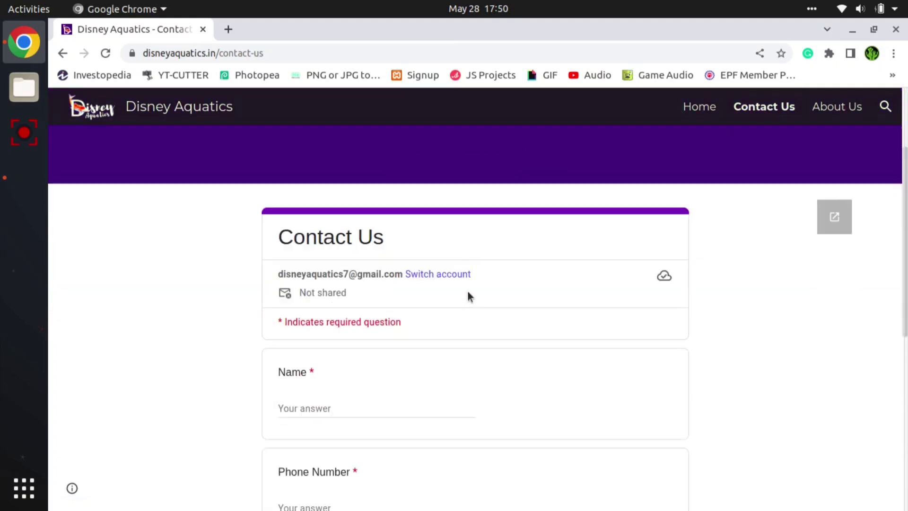
scroll(454, 298, down, 1)
scroll(439, 297, down, 6)
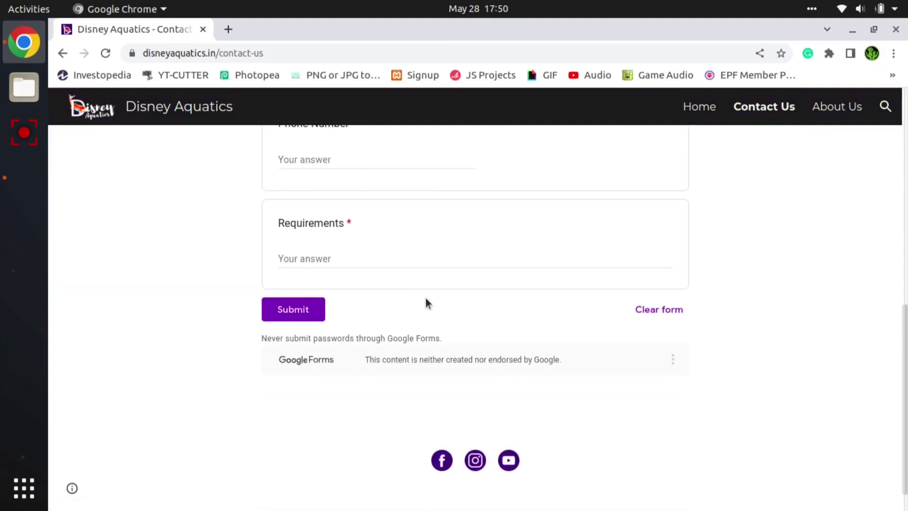
scroll(428, 303, up, 10)
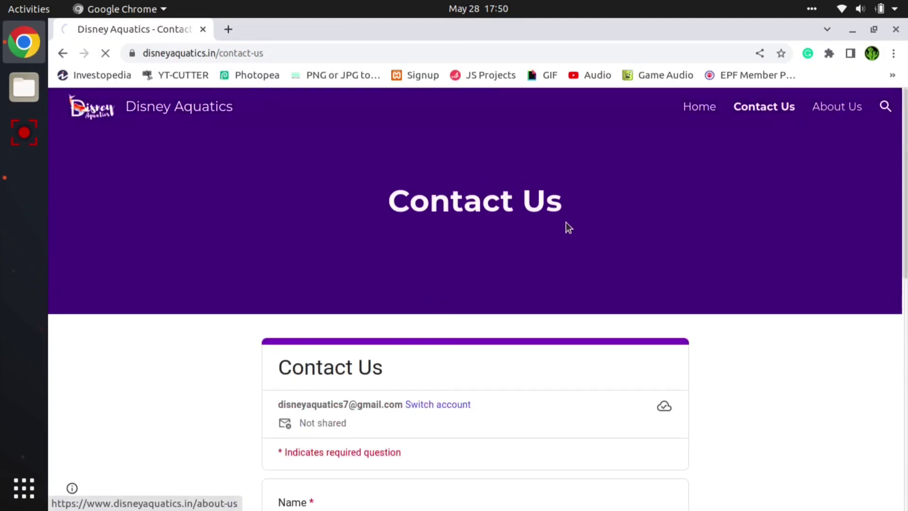
- Open the About Us page and look through the Disney Aquatics description down to the footer
scroll(487, 267, down, 3)
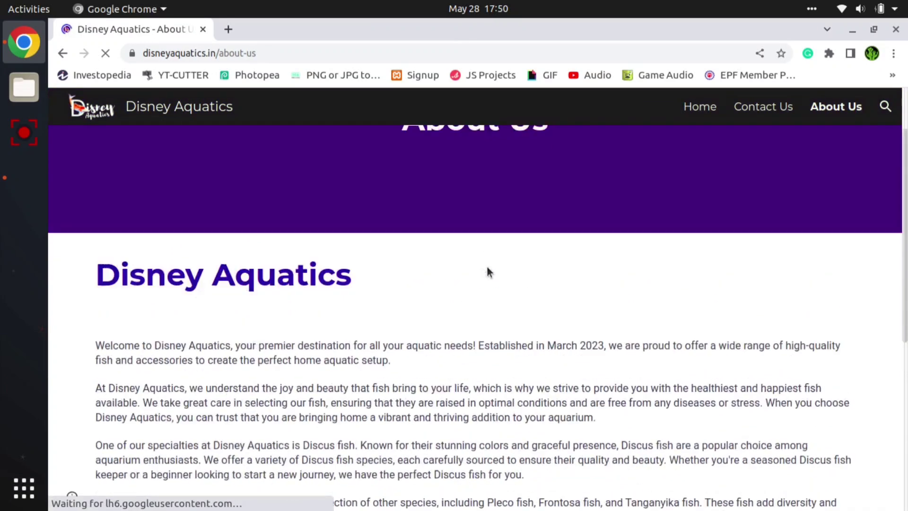
scroll(487, 266, down, 7)
scroll(487, 267, down, 2)
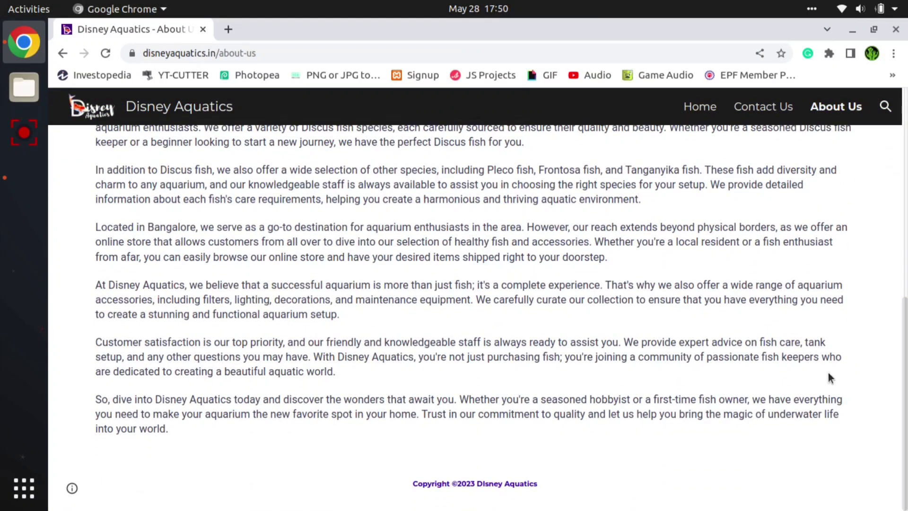
scroll(889, 479, up, 12)
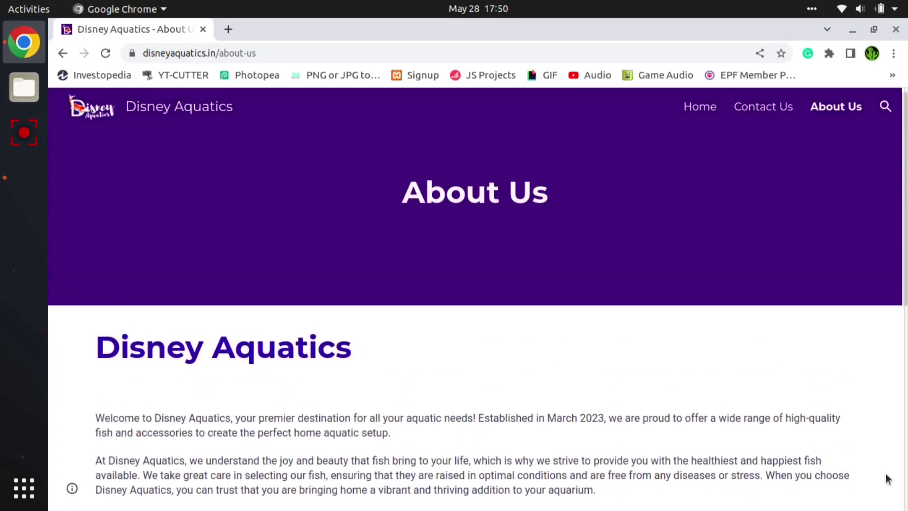
- Return to the home page and examine the fish listings, their WhatsApp links and the location map
click(115, 111)
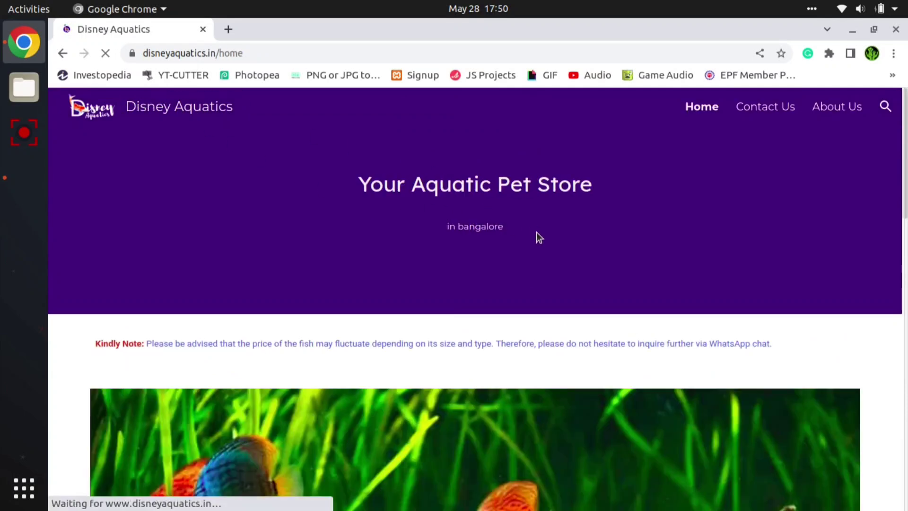
scroll(536, 255, down, 2)
scroll(537, 257, down, 14)
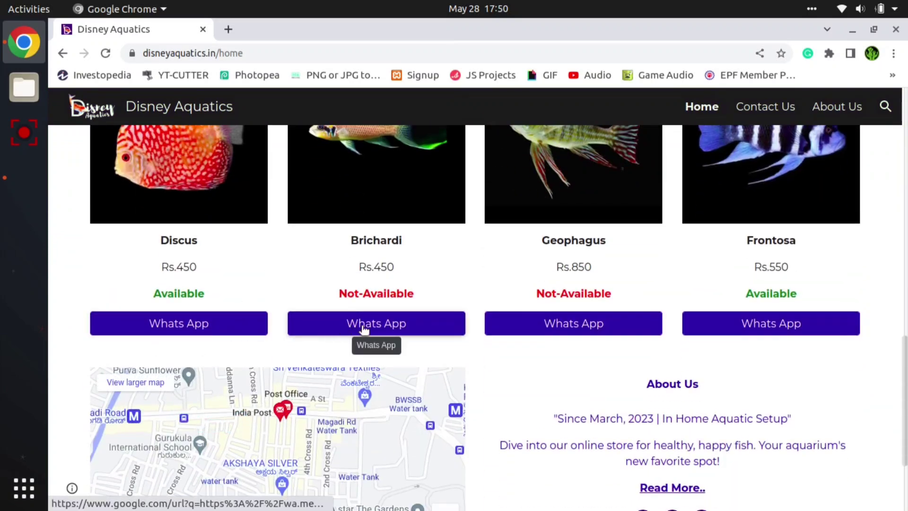
scroll(761, 352, down, 3)
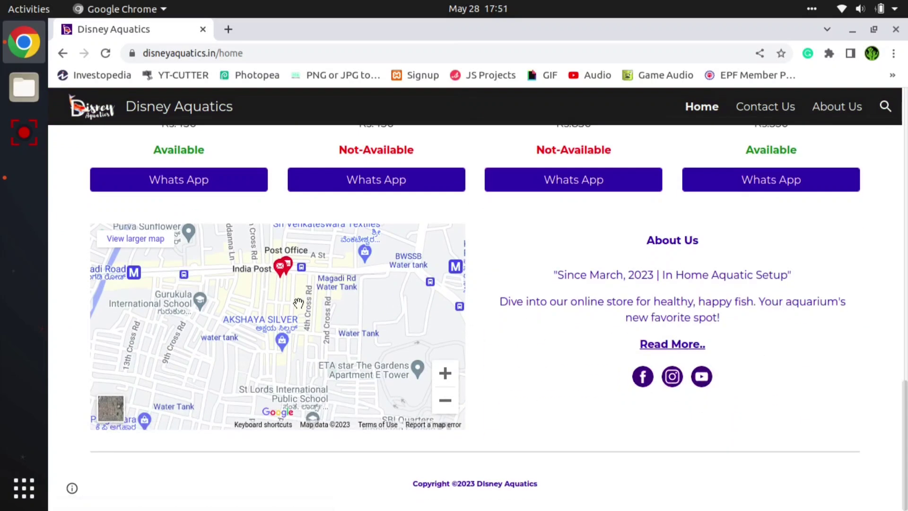
drag(616, 482, 654, 448)
click(859, 462)
click(16, 171)
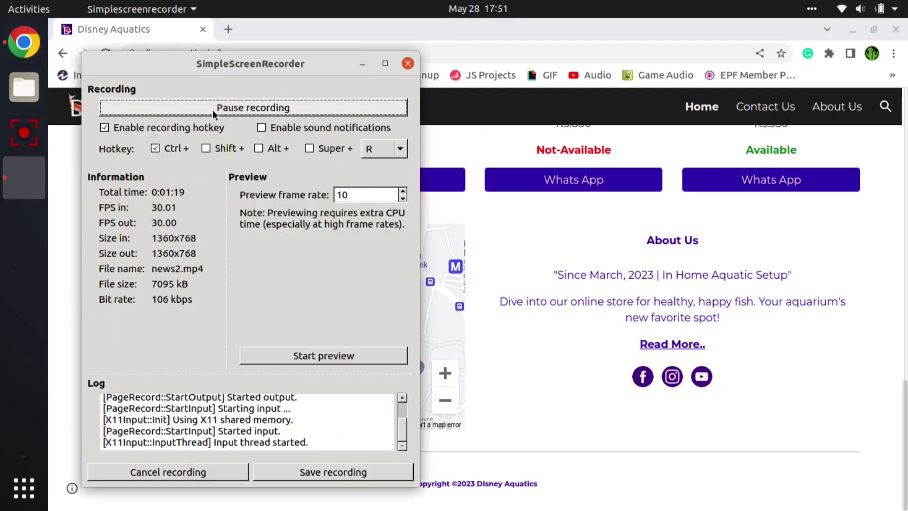
click(212, 110)
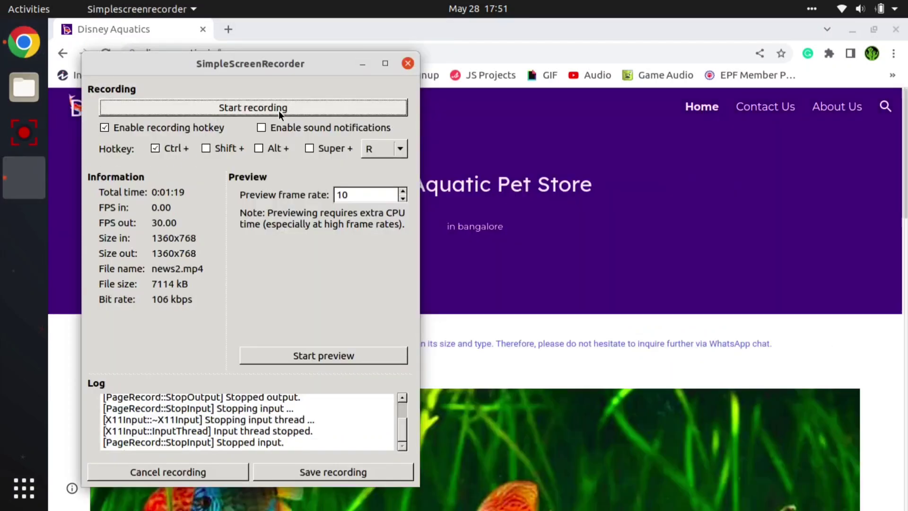
click(279, 108)
click(362, 64)
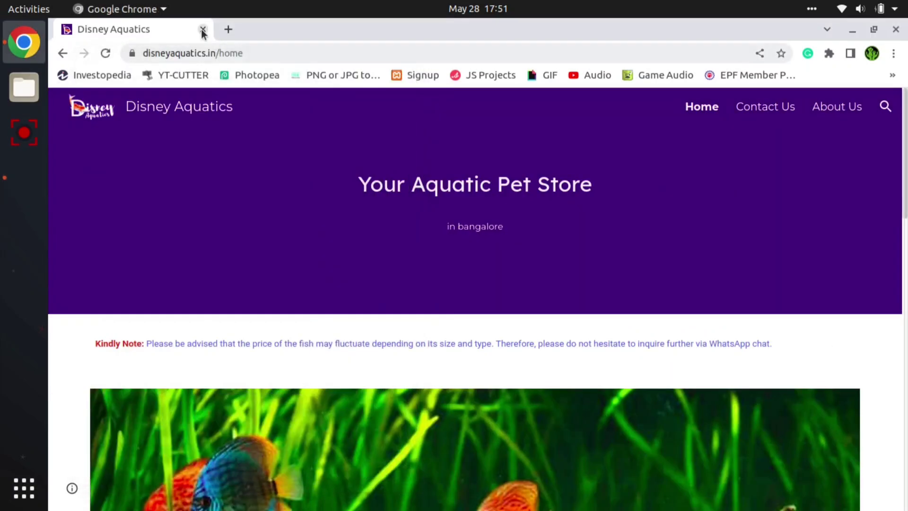
- Open Google Drive in a new browser tab and look through the files in My Drive
click(228, 28)
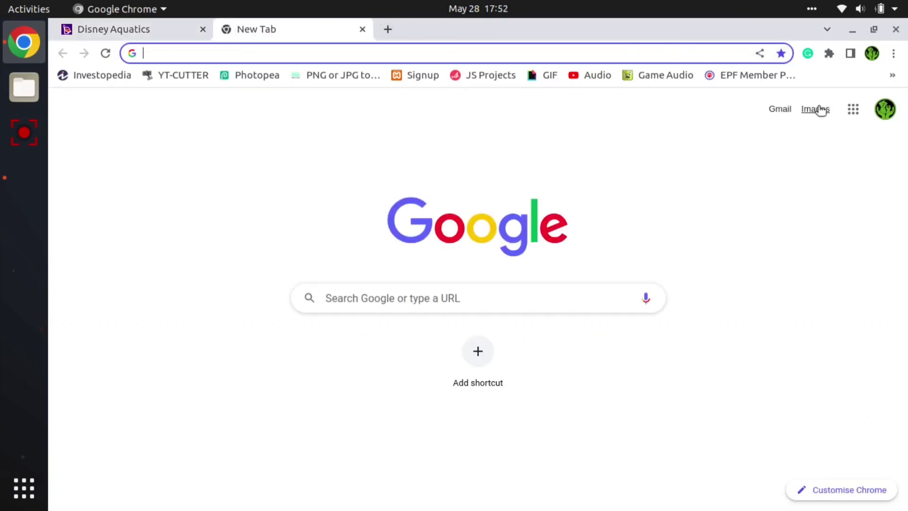
click(853, 109)
click(845, 214)
scroll(441, 268, down, 8)
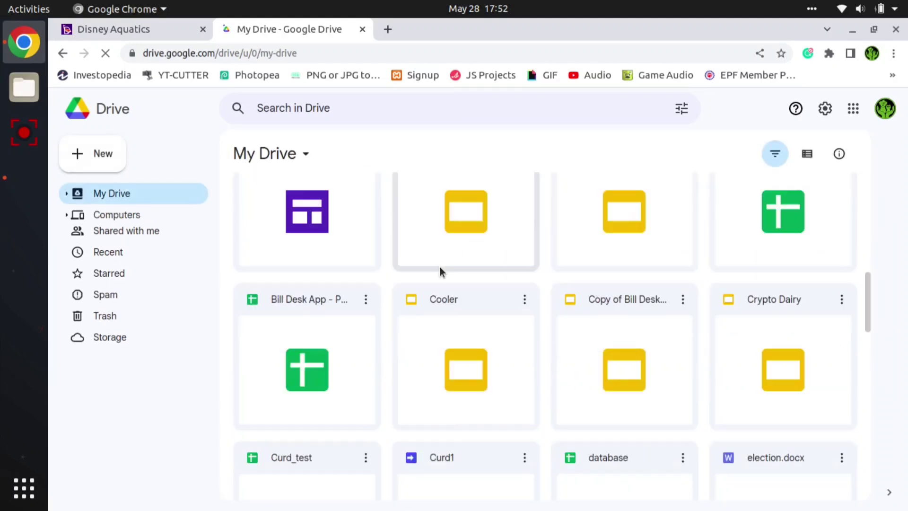
scroll(454, 316, down, 8)
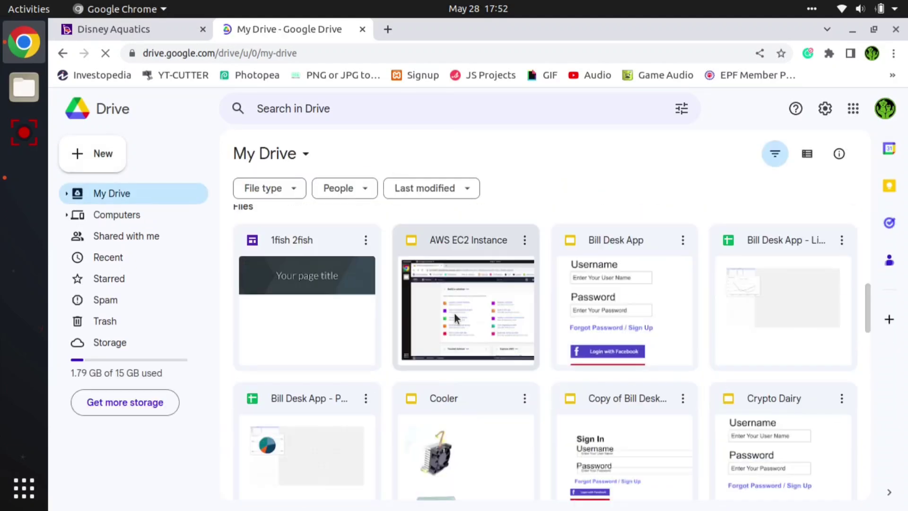
scroll(446, 427, up, 5)
- Create a new Google Sites website from My Drive
right_click(446, 427)
mouse_move(520, 406)
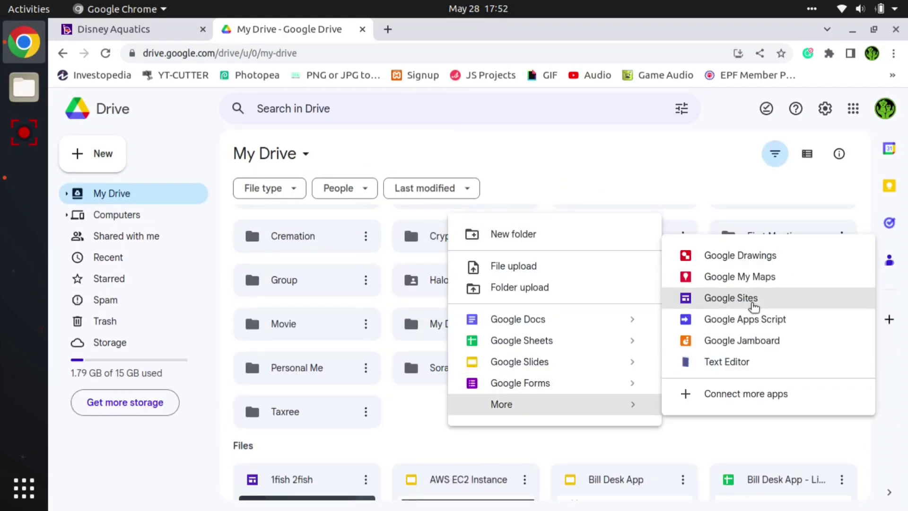
click(753, 306)
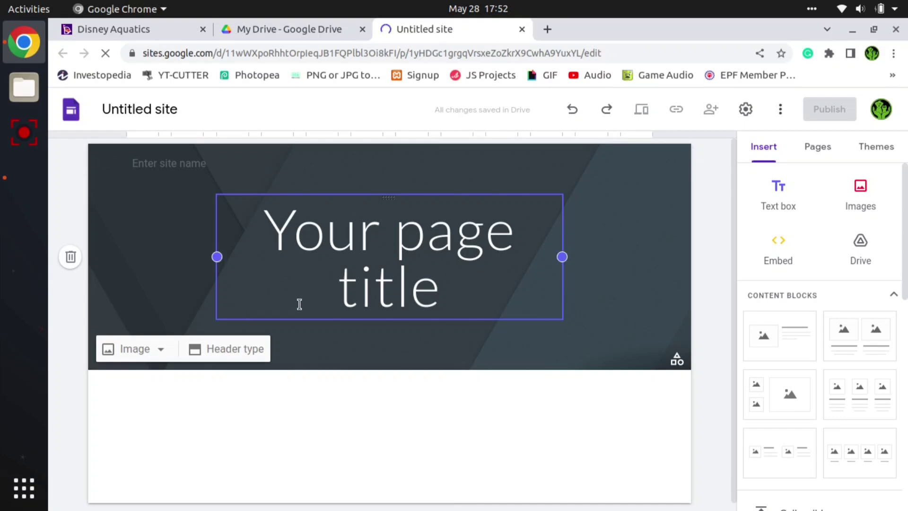
- Replace the placeholder page title in the header banner with "Simple Website"
double_click(353, 285)
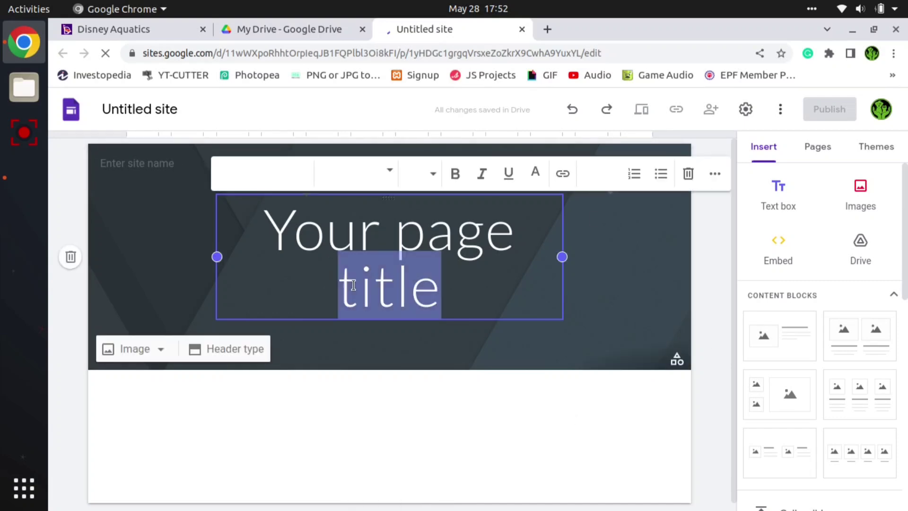
key(ctrl+a)
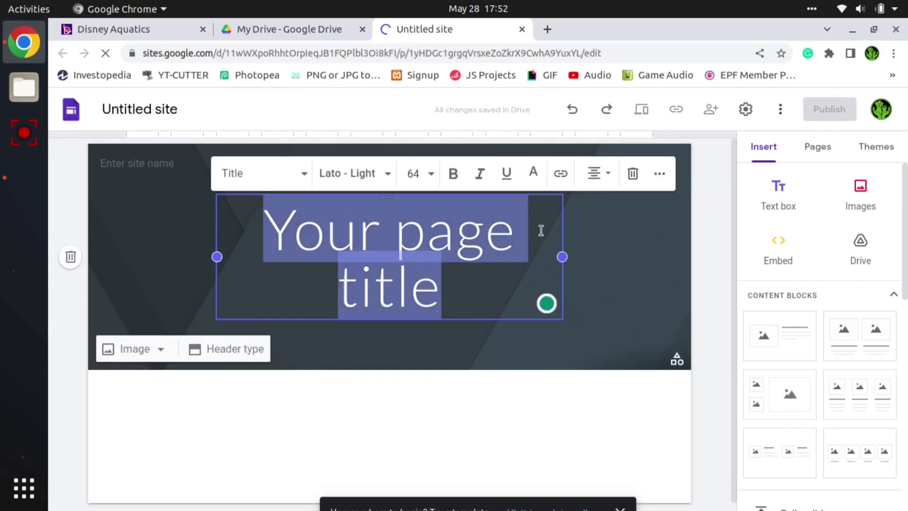
text(Simplw)
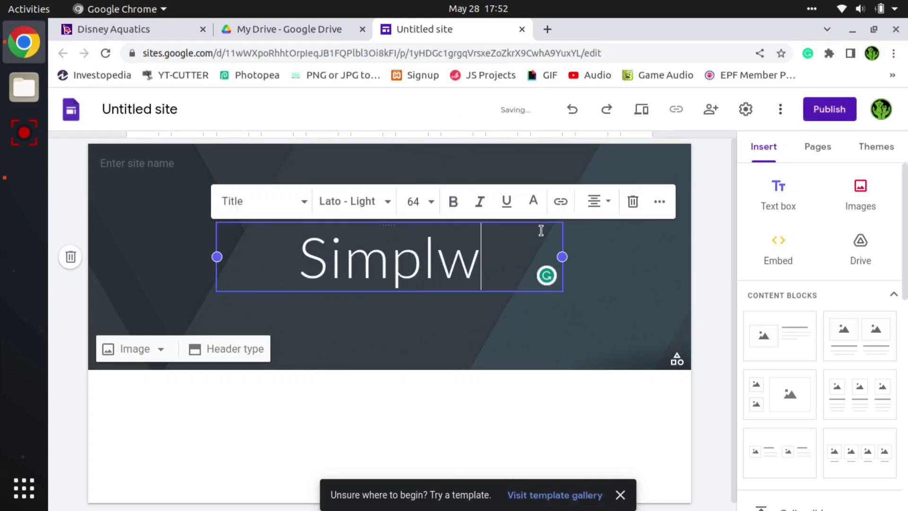
key(BackSpace)
text(e Website)
- Widen the title text box on both sides so it spans most of the header banner
click(563, 251)
click(336, 234)
drag(216, 255, 126, 256)
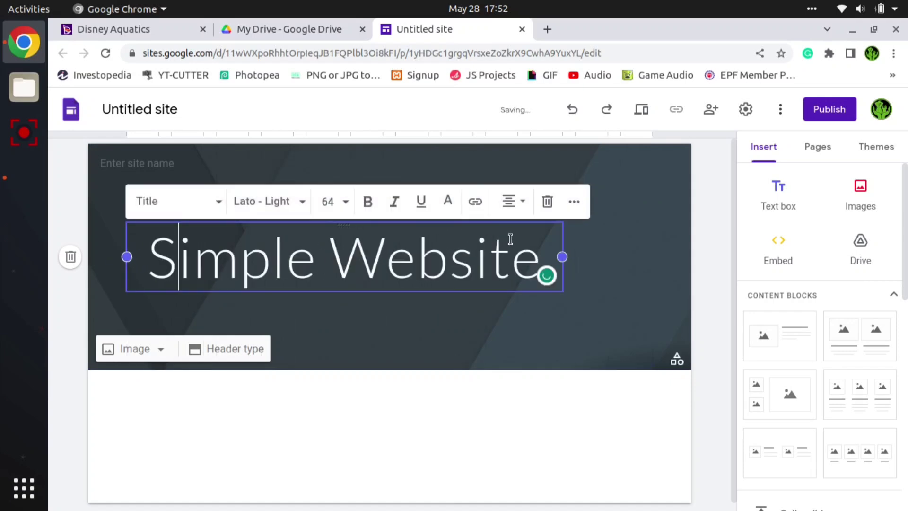
drag(562, 258, 656, 256)
click(703, 243)
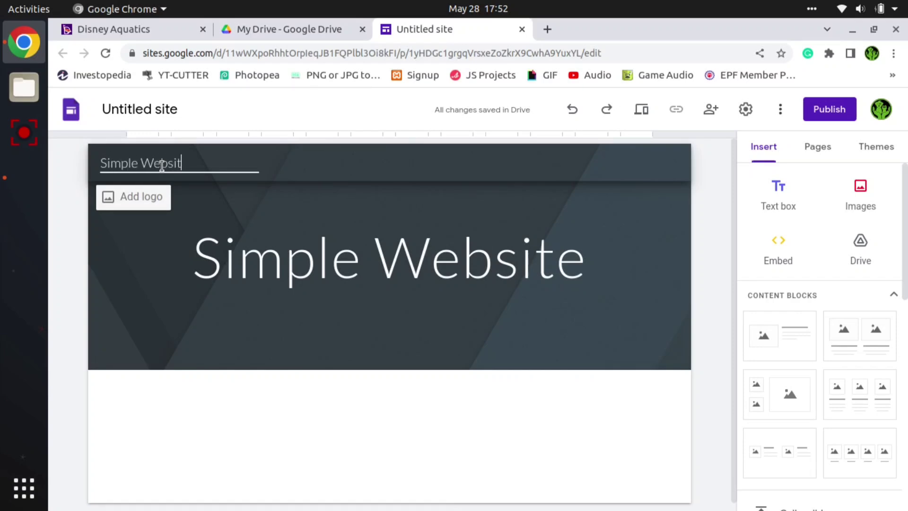
- Enter "Simple Website" as the site name in the header and name the untitled site document Simple Website
click(150, 110)
click(144, 265)
scroll(143, 266, down, 1)
double_click(535, 306)
click(645, 294)
- Preview the Aristotle and Diplomat themes and apply the Impression theme to the site
click(875, 147)
scroll(817, 314, down, 8)
scroll(827, 381, up, 8)
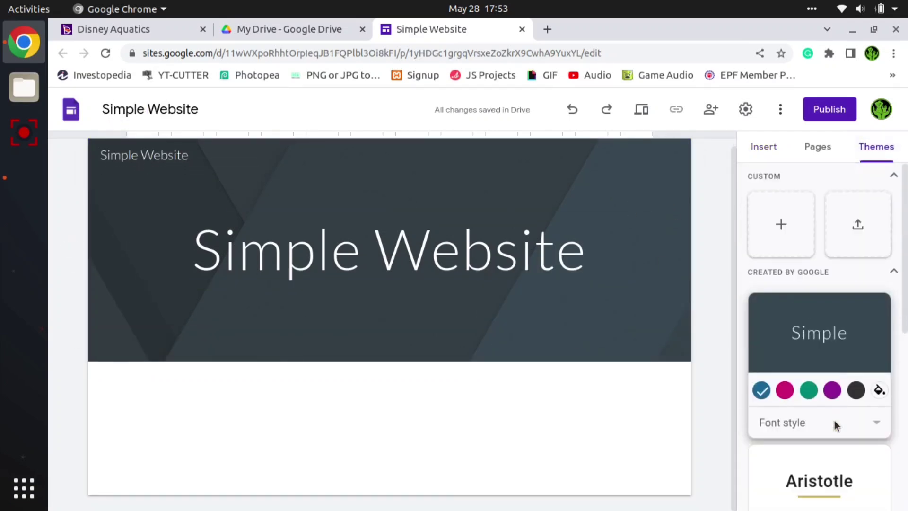
scroll(844, 354, down, 3)
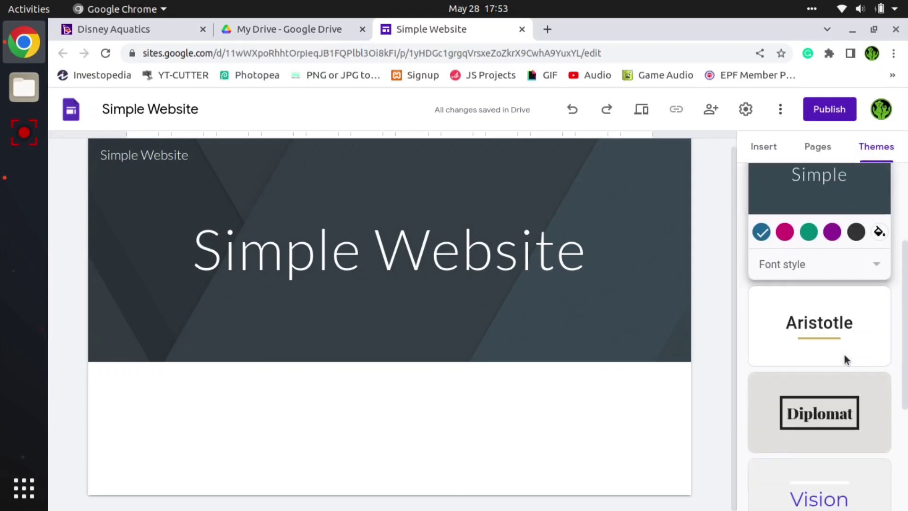
click(855, 338)
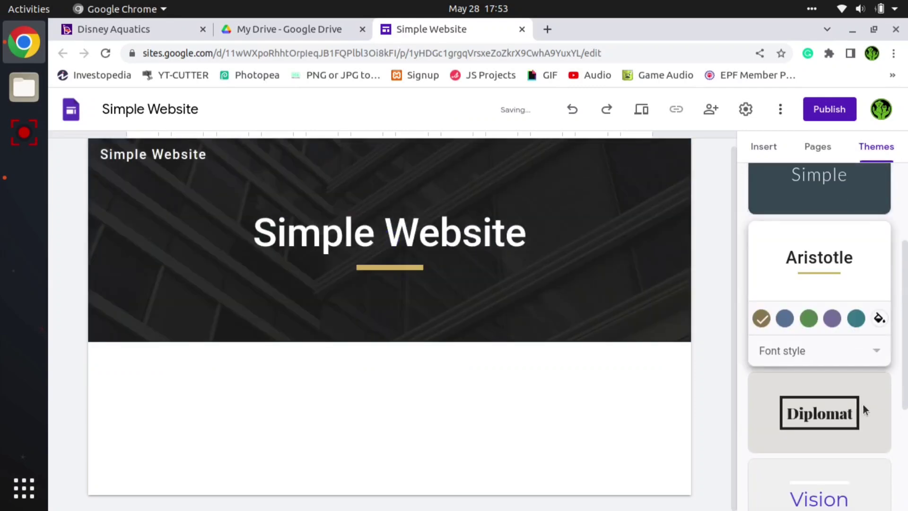
click(864, 417)
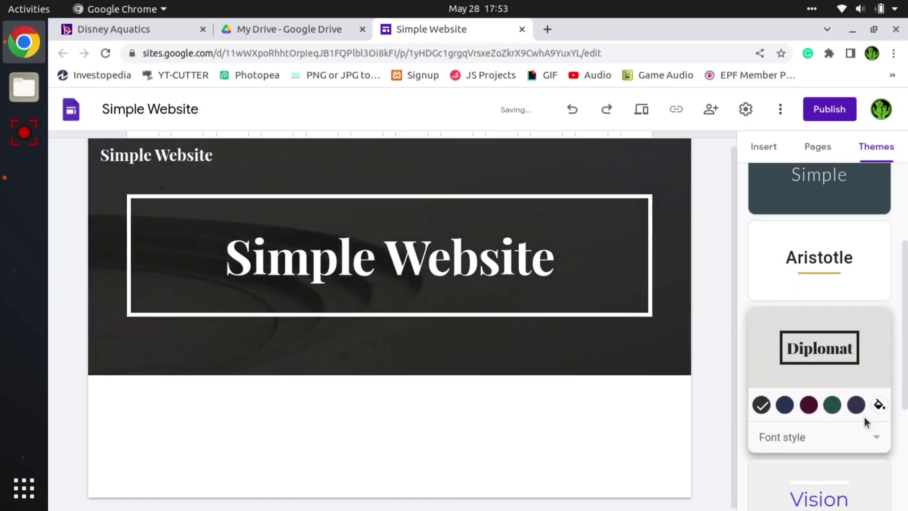
scroll(864, 418, down, 5)
click(856, 438)
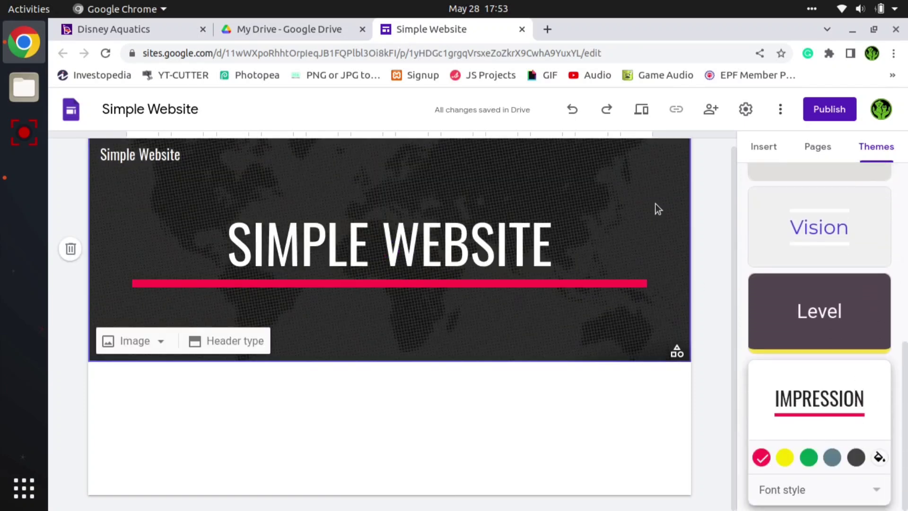
- Try the Simple theme on the site again and return to the Impression theme
scroll(827, 389, up, 8)
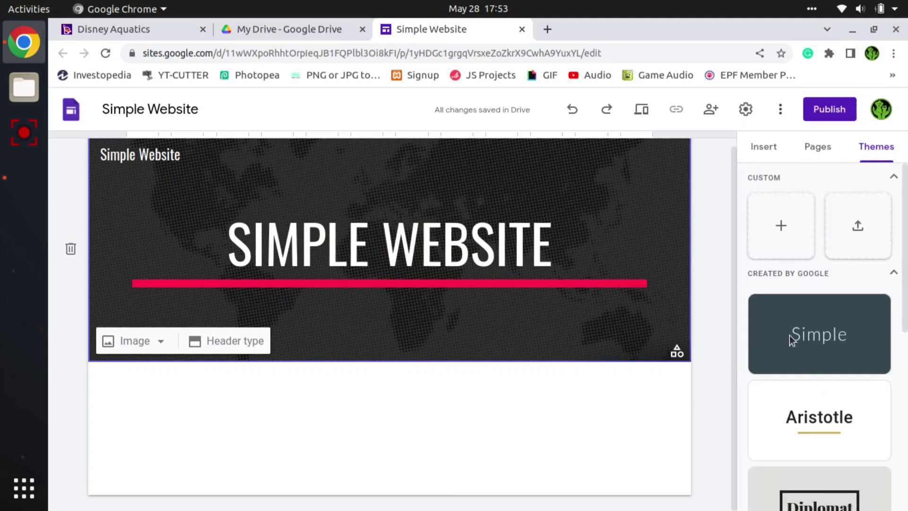
click(790, 310)
scroll(834, 432, down, 7)
click(835, 402)
scroll(839, 466, down, 2)
click(838, 461)
double_click(648, 188)
double_click(365, 418)
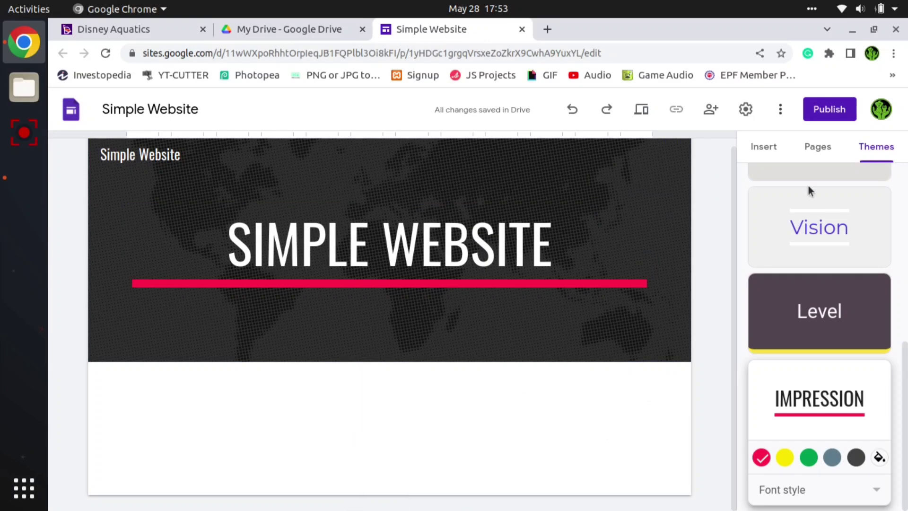
- Insert an image carousel with three pictures from the Downloads folder, including shutterstock_96677104.jpg, below the header banner
click(764, 146)
scroll(819, 327, down, 6)
click(816, 264)
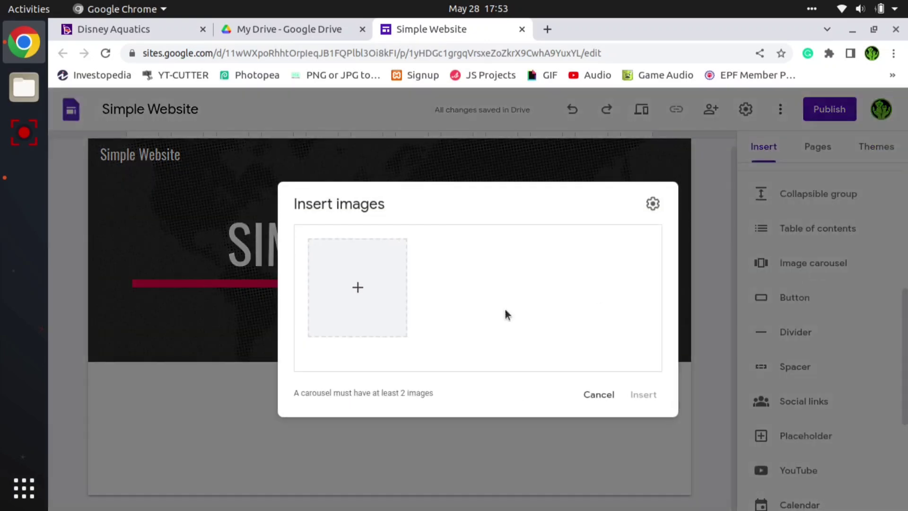
click(358, 285)
click(380, 311)
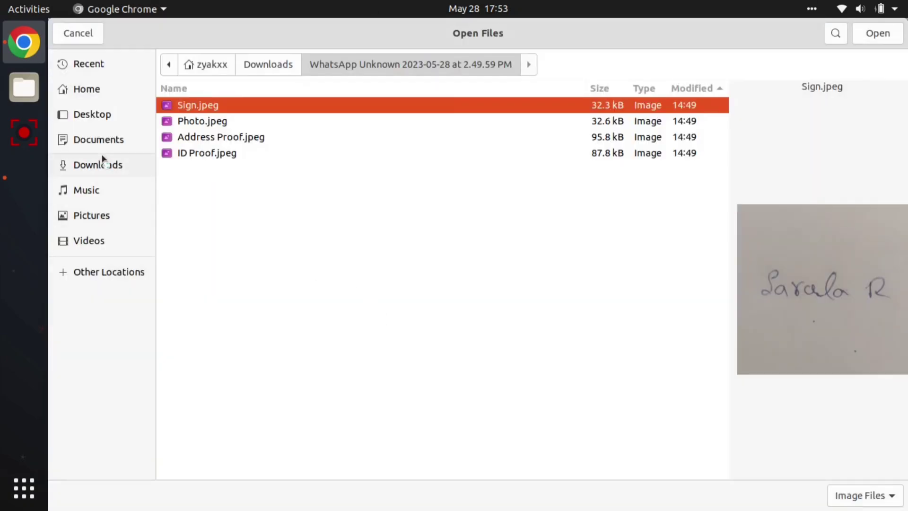
click(102, 165)
click(211, 212)
click(211, 199)
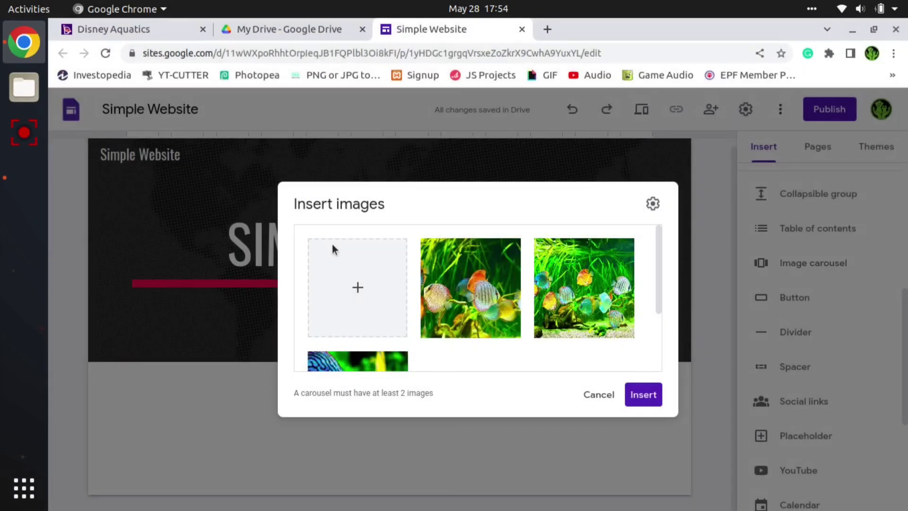
click(642, 393)
- Extend the image carousel downward to make it taller
drag(390, 356, 430, 449)
click(674, 337)
scroll(384, 335, up, 2)
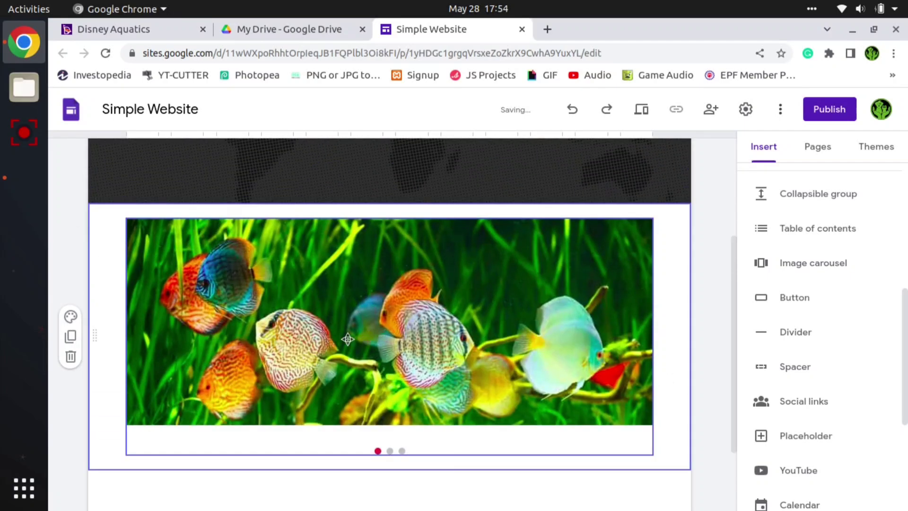
- Insert the content block with four captioned images in a row below the carousel
scroll(349, 339, down, 2)
scroll(401, 418, up, 1)
scroll(400, 418, up, 5)
scroll(400, 418, down, 6)
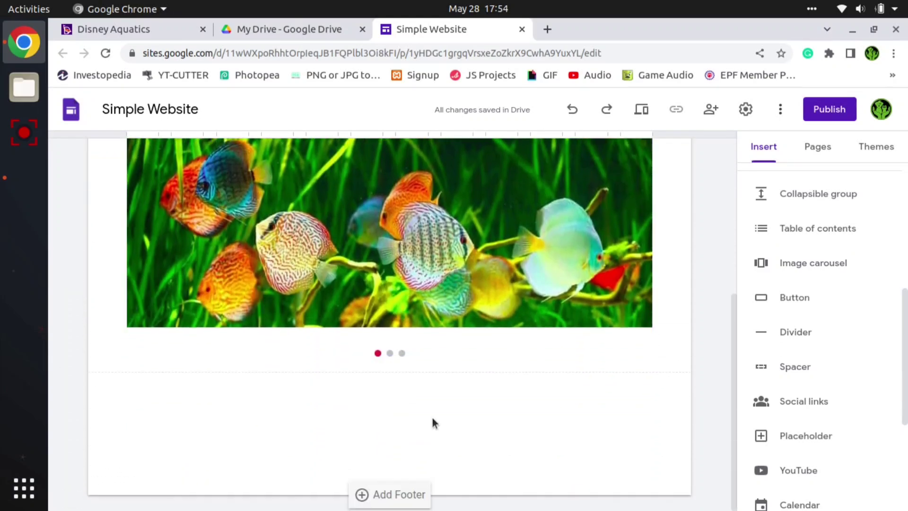
scroll(813, 319, up, 7)
scroll(846, 369, down, 2)
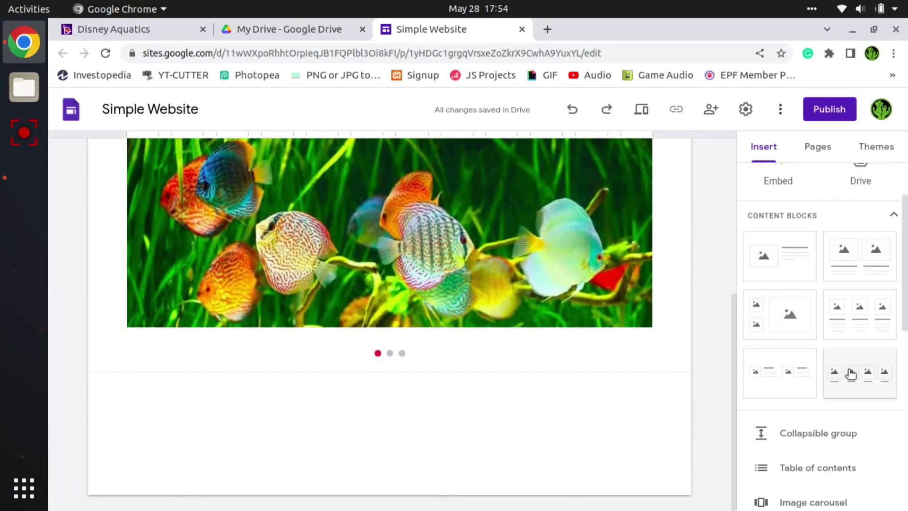
click(863, 373)
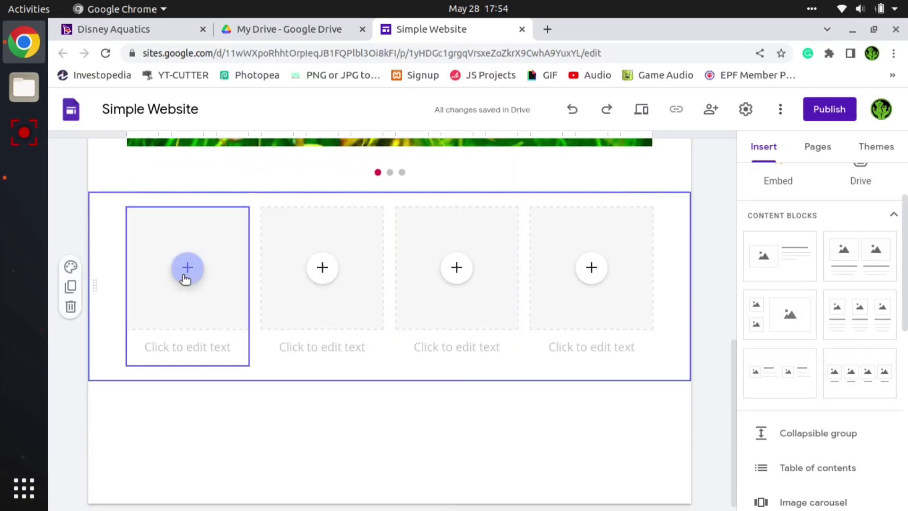
- Caption the four image placeholders Product One, Product 2, Product 3 and Product 4 from first to last
click(180, 353)
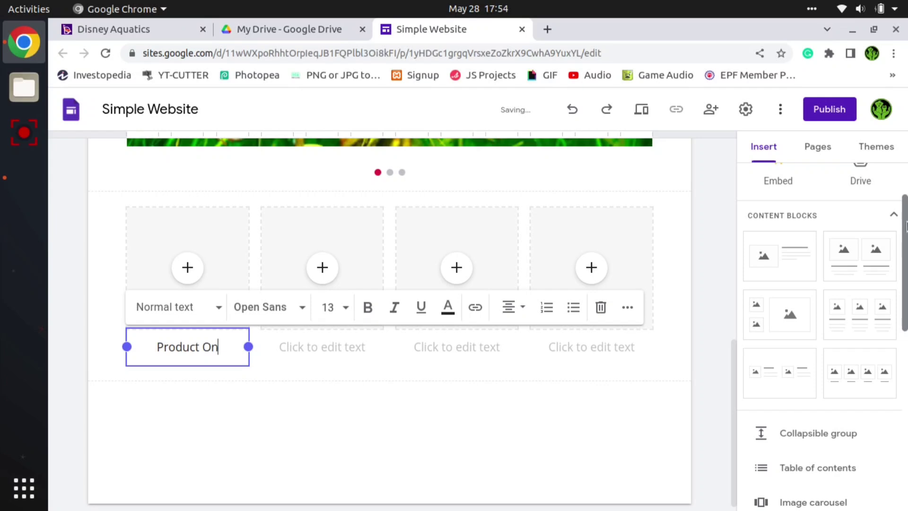
key(ctrl+a)
key(ctrl+c)
click(350, 349)
key(ctrl+v)
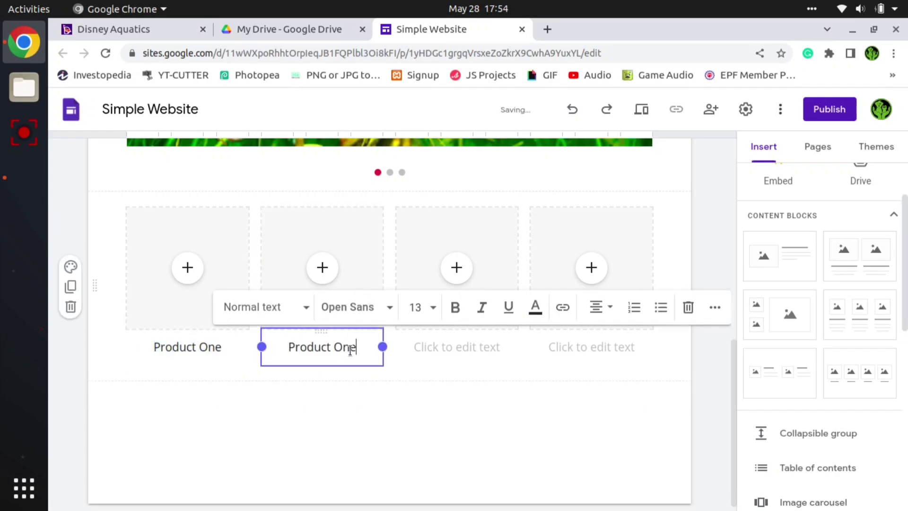
click(444, 346)
text(Product 3)
click(591, 347)
text(Product 4)
click(675, 399)
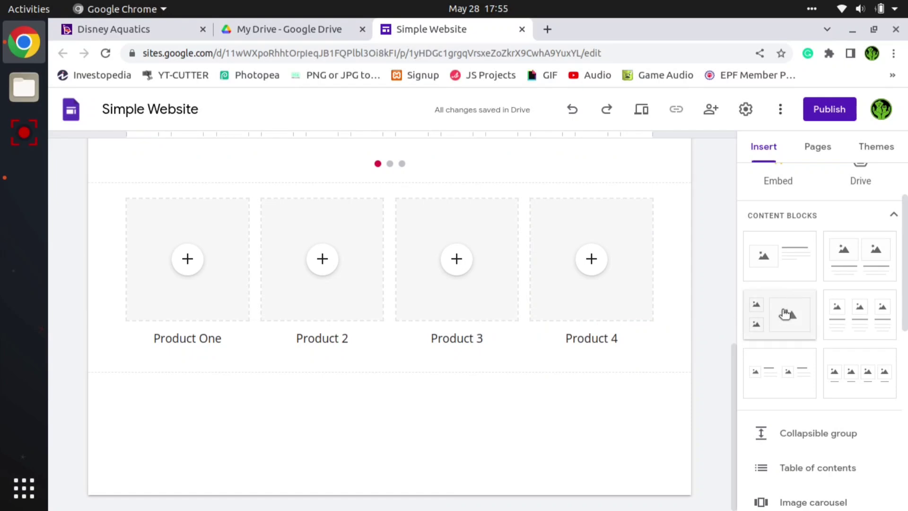
- Insert a content block with one image beside text below the products and title it "LITTLE ABOUT US"
click(796, 263)
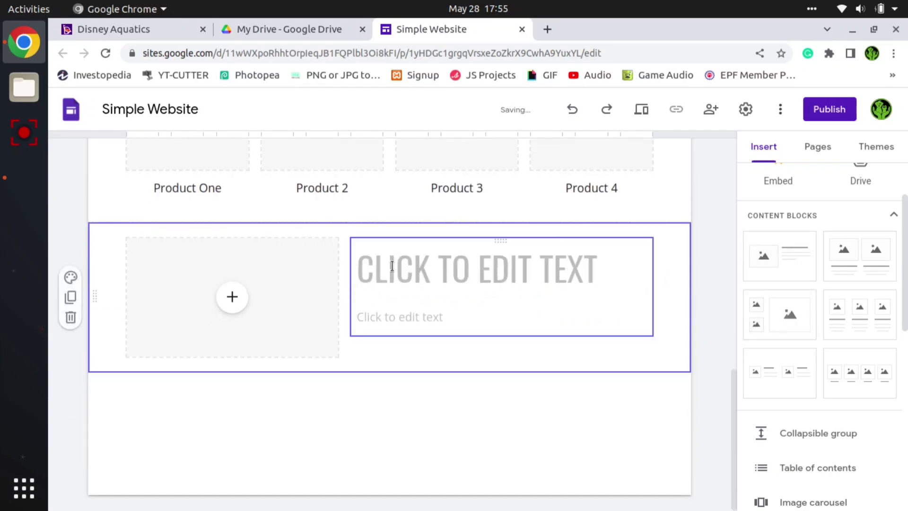
click(392, 266)
text(A)
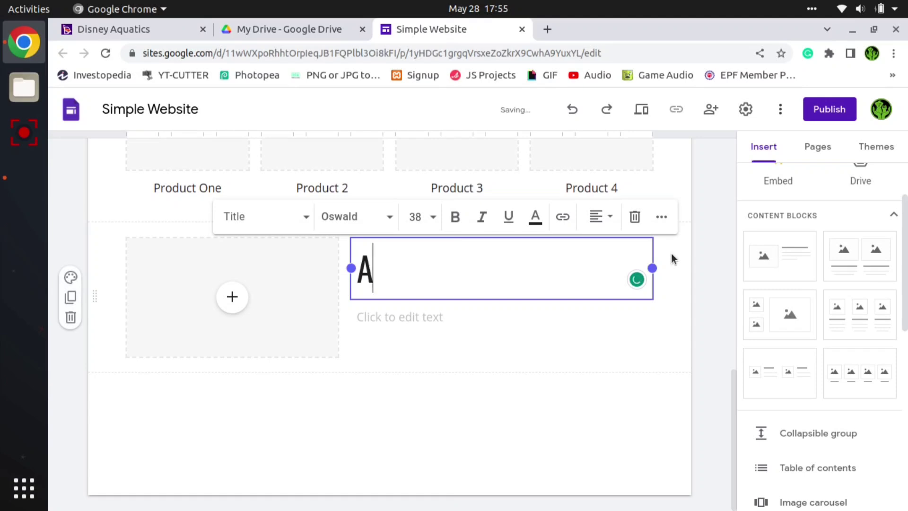
key(BackSpace)
text(LITTLE)
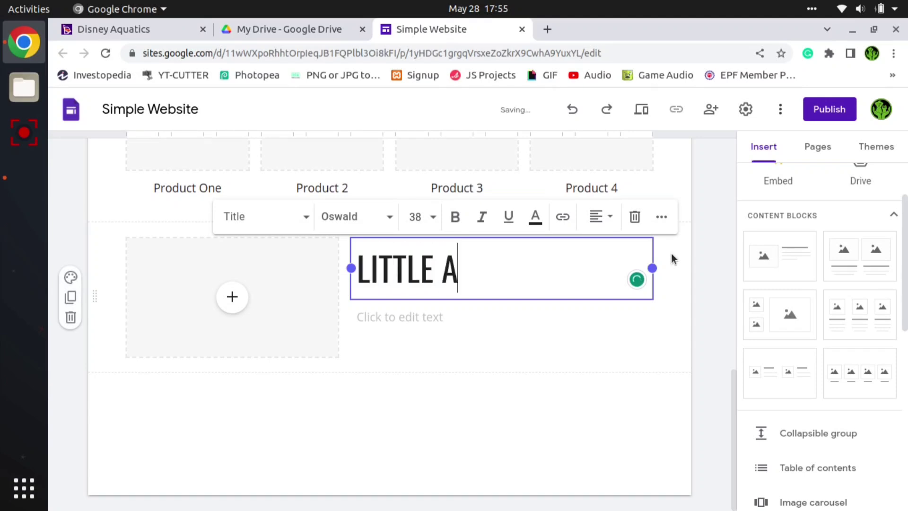
text( ABOUT US)
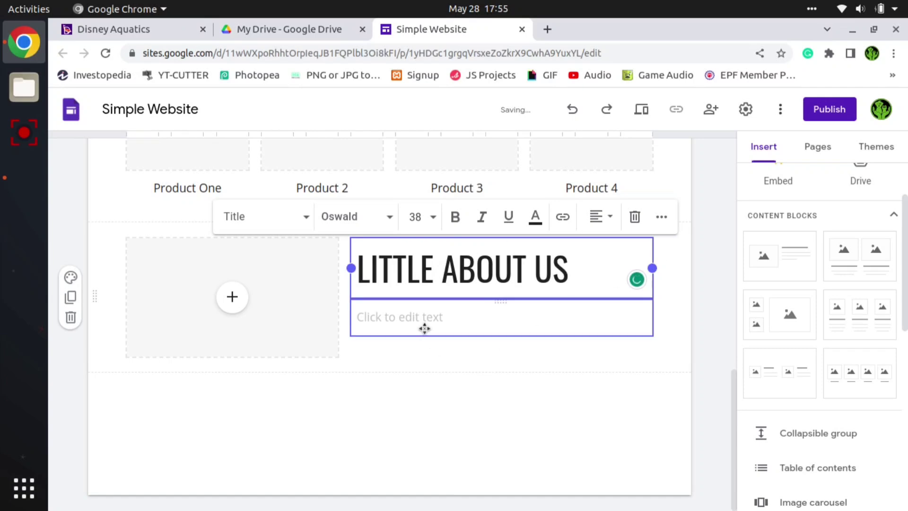
- Search the web for "lorem ipsum" in a new tab and open lipsum.com
click(548, 29)
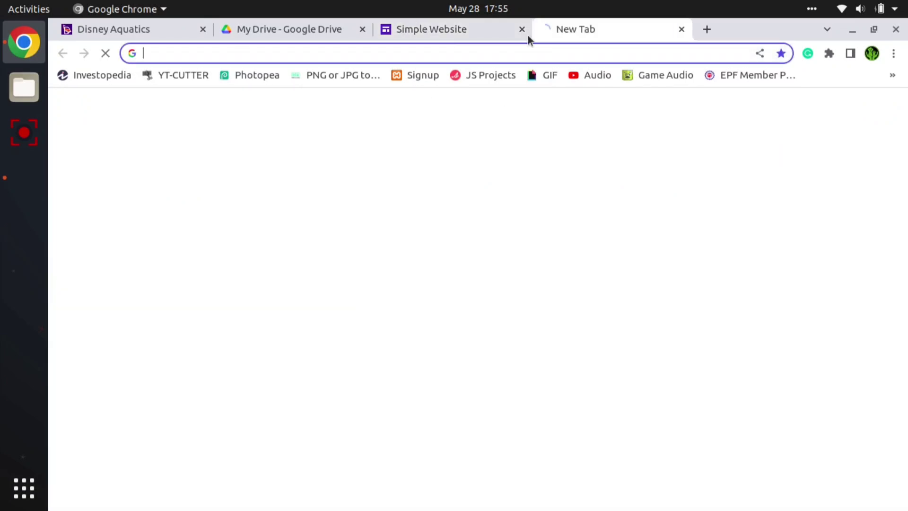
text(lor)
key(Down)
key(Return)
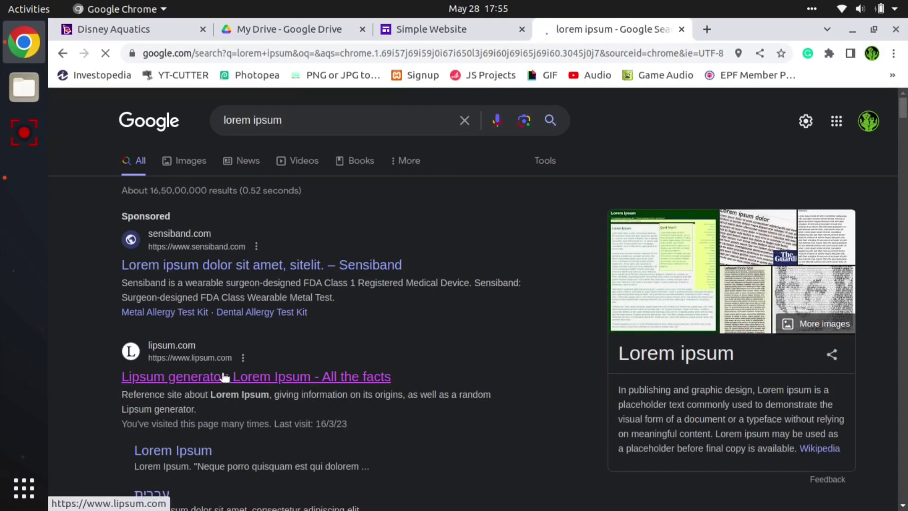
click(224, 377)
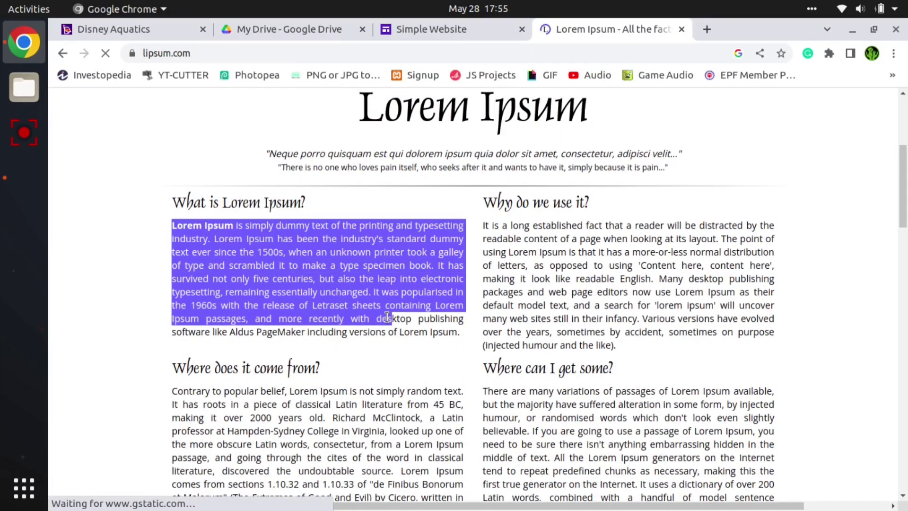
- Paste the opening of the "What is Lorem Ipsum?" paragraph under the LITTLE ABOUT US title and close the lipsum.com tab
click(420, 30)
key(ctrl+v)
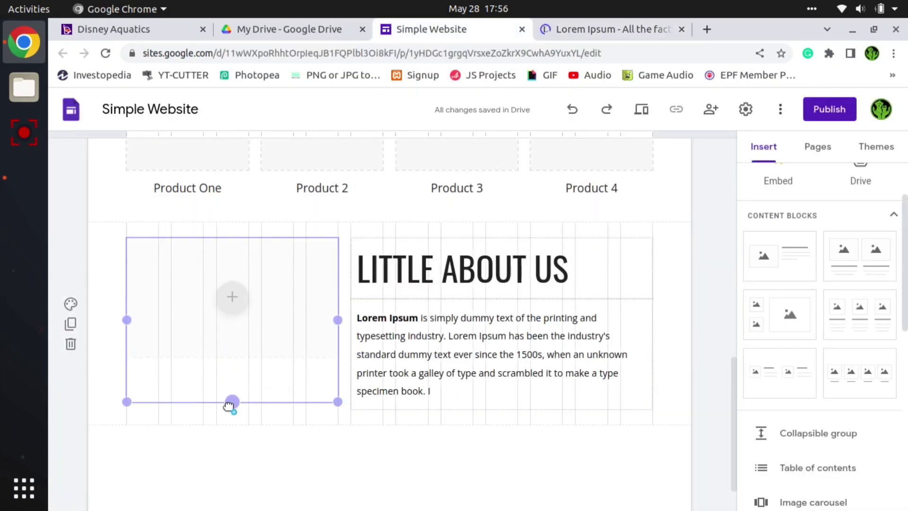
click(682, 29)
click(232, 297)
click(272, 332)
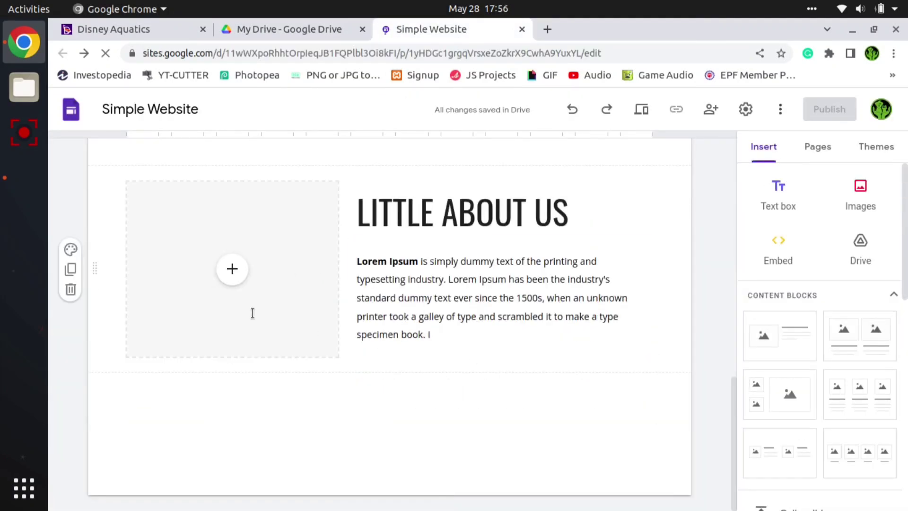
click(232, 269)
click(261, 312)
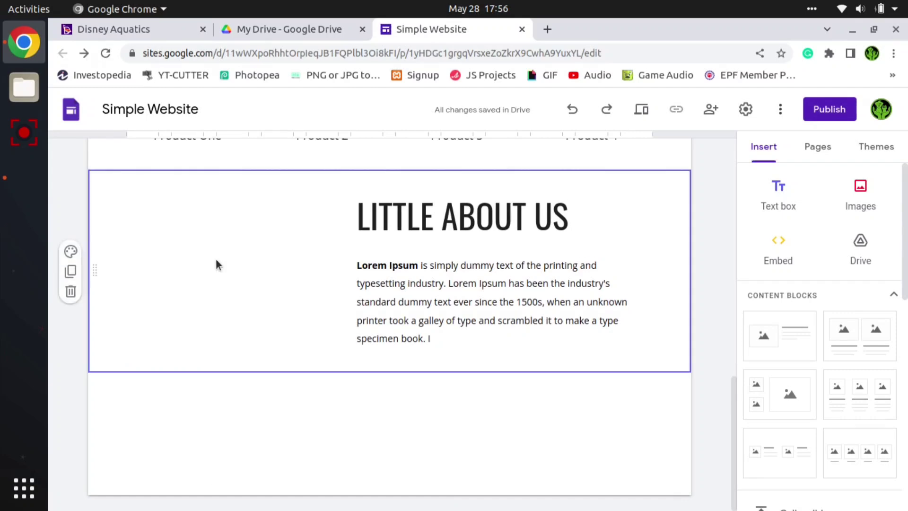
key(ctrl+z)
key(ctrl+z)
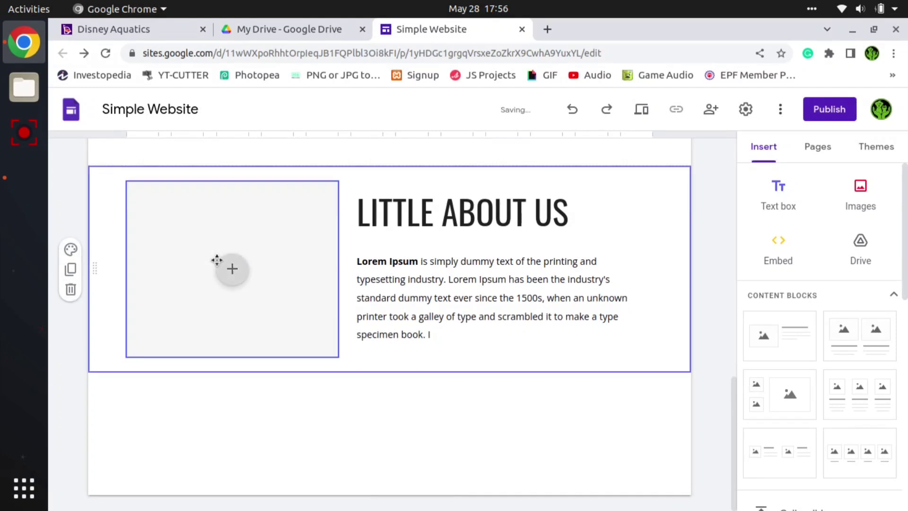
- Fill the image placeholder beside LITTLE ABOUT US with the illustration of a green-haired woman wearing a flower crown, using image selection
click(238, 267)
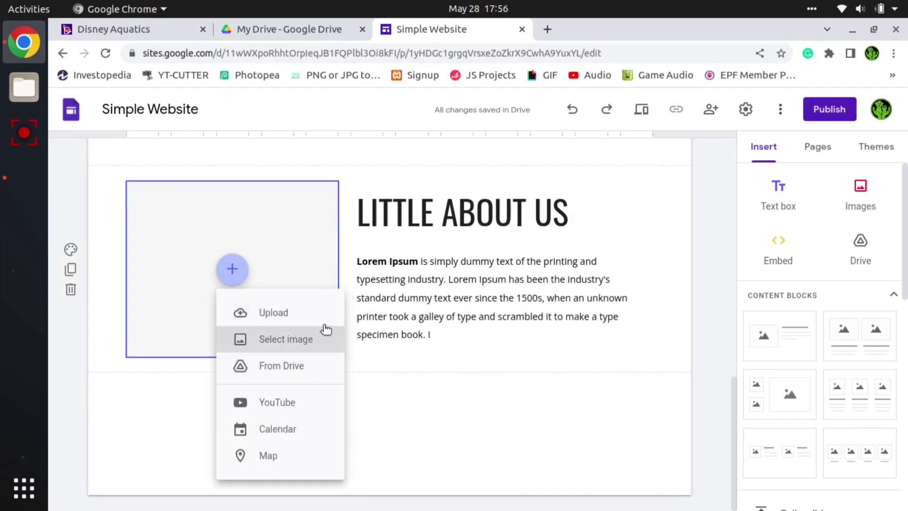
click(320, 349)
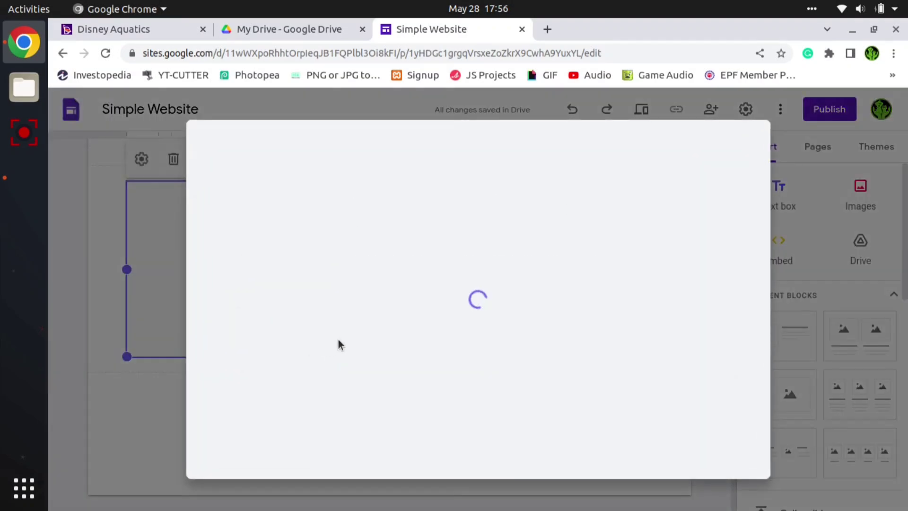
click(686, 354)
click(724, 471)
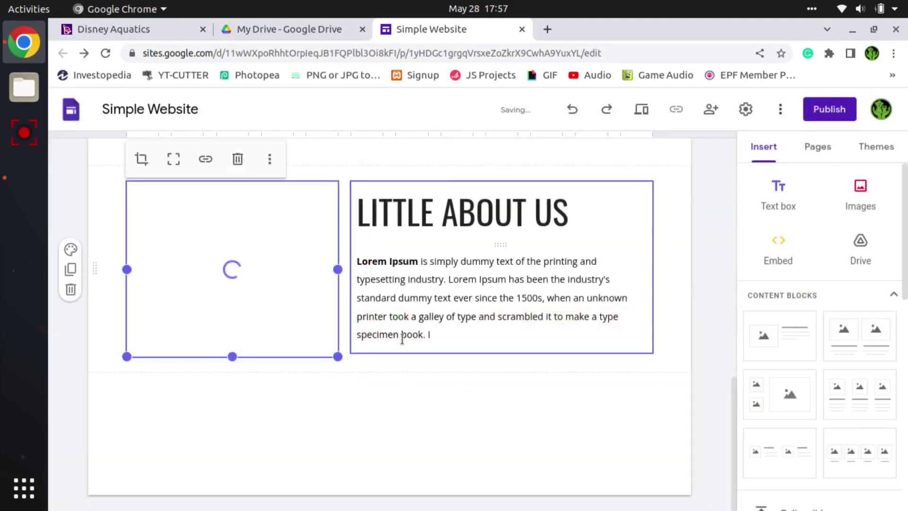
click(464, 419)
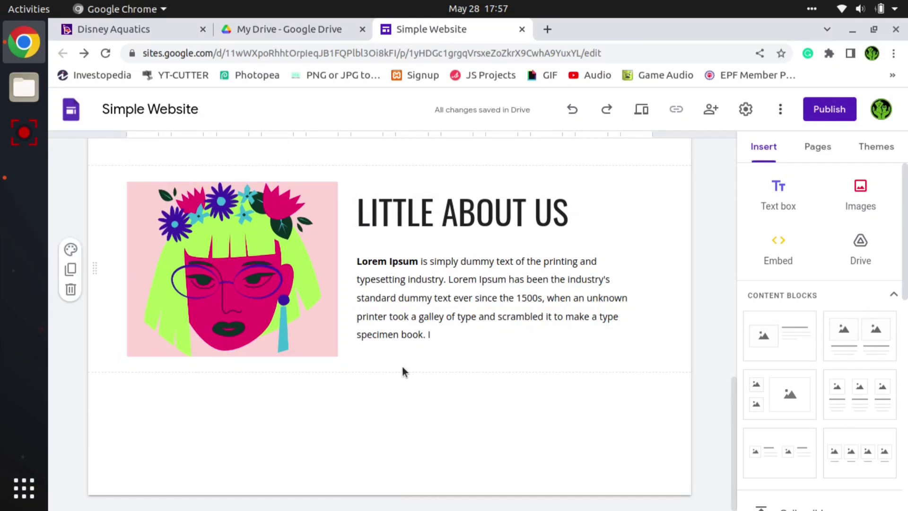
- Add a footer to the page and paste in the copyright line copied from the Disney Aquatics website's footer
mouse_move(350, 398)
click(396, 496)
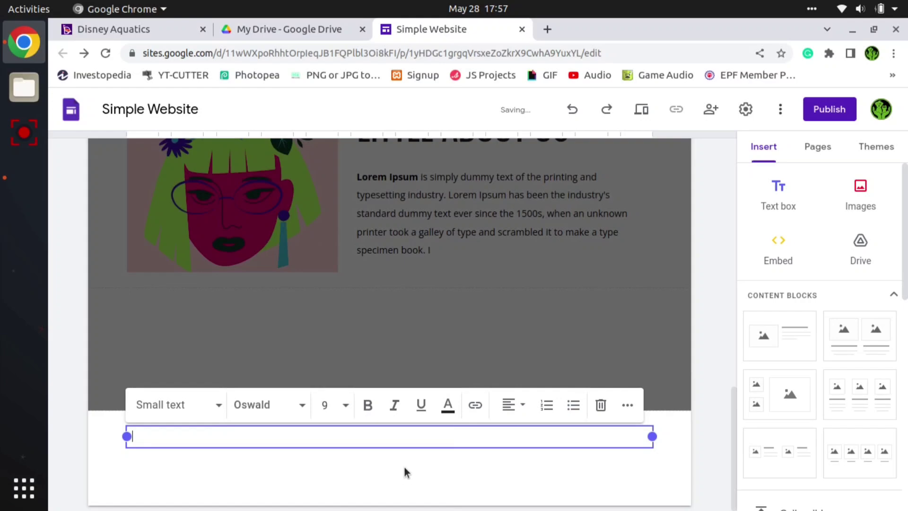
click(140, 38)
scroll(313, 287, down, 15)
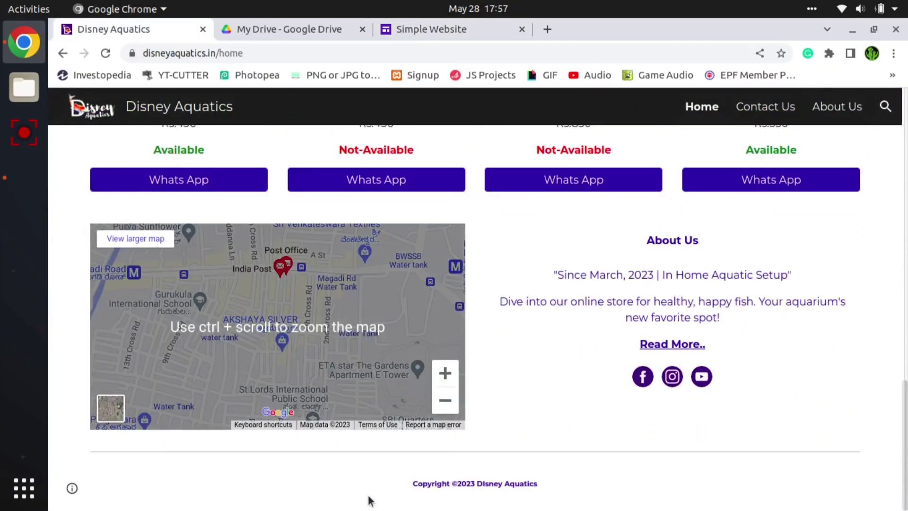
drag(538, 484, 412, 483)
key(ctrl+c)
click(405, 28)
click(326, 441)
key(ctrl+v)
- Replace the company name in the footer's copyright line with "Simple Website" and centre the line
drag(197, 437, 341, 458)
text(Simple Website)
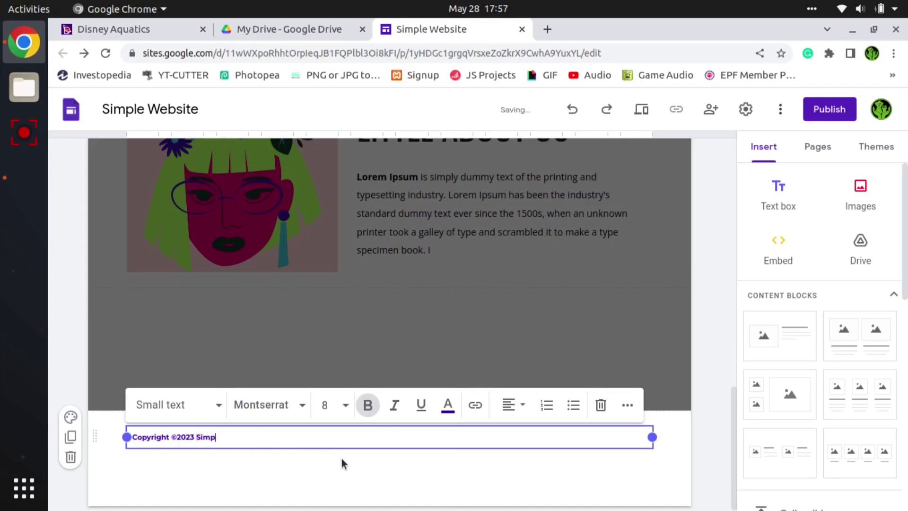
triple_click(203, 437)
click(522, 406)
click(509, 474)
click(357, 461)
scroll(361, 463, up, 8)
click(362, 464)
scroll(387, 450, down, 1)
scroll(386, 451, down, 5)
scroll(871, 239, down, 3)
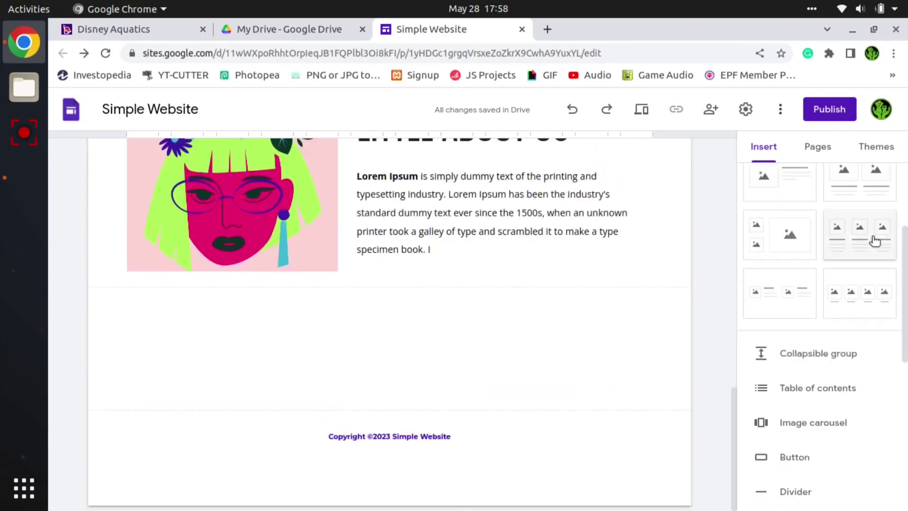
- Insert a four-image content block with captions below the about section and caption its first image "Product 1"
click(846, 300)
scroll(782, 236, up, 3)
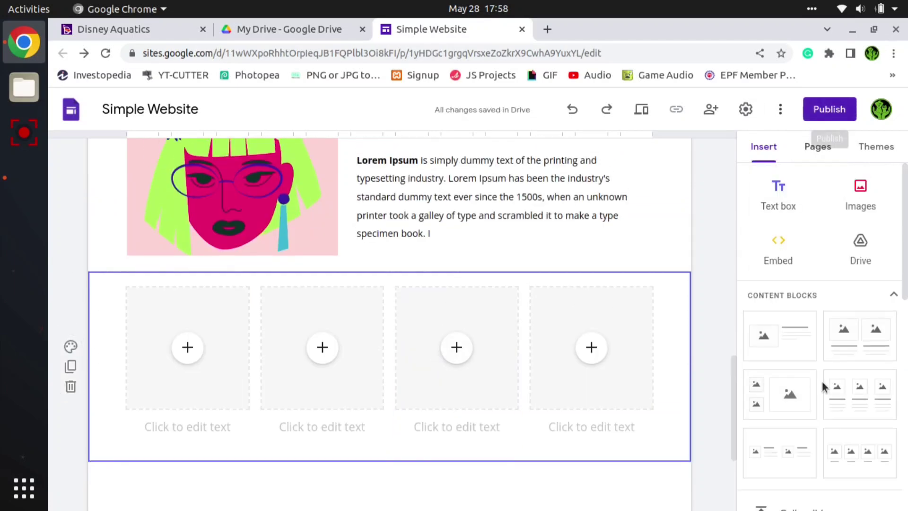
scroll(823, 386, down, 5)
click(182, 423)
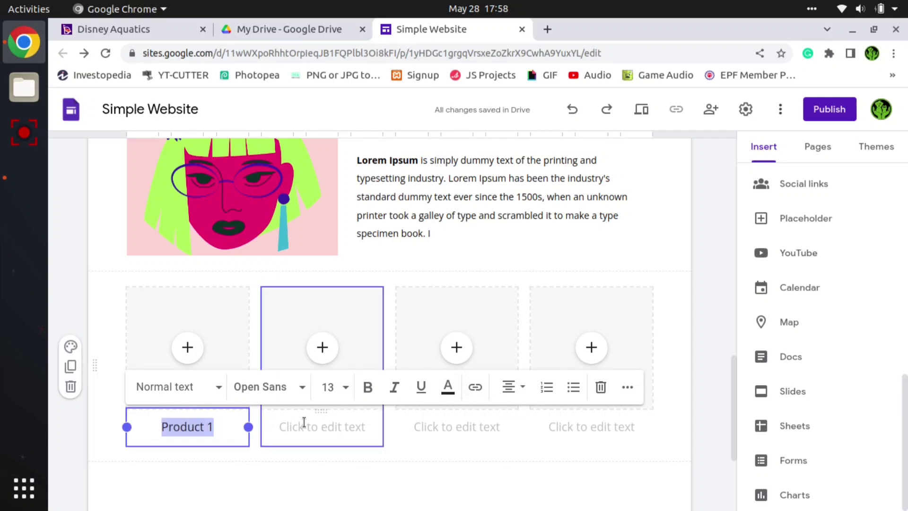
- Caption the remaining three images of the four-image block "Product 2", "Product 3" and "Product 4"
click(355, 423)
key(ctrl+v)
key(BackSpace)
text(2)
click(451, 425)
key(ctrl+v)
key(BackSpace)
click(580, 426)
key(ctrl+v)
key(BackSpace)
text(74)
key(BackSpace)
key(BackSpace)
text(4)
click(552, 482)
- Add a full page embed to the site, leaving its name and custom path empty
scroll(489, 398, down, 3)
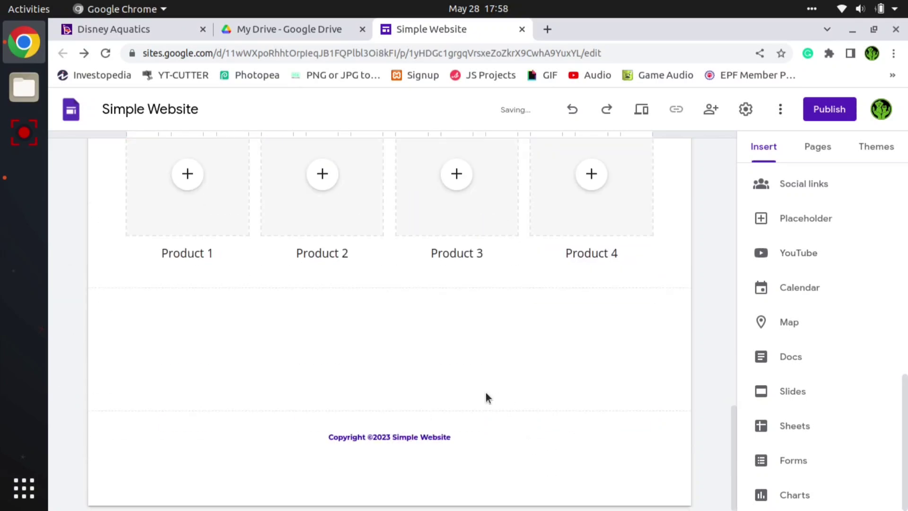
scroll(432, 394, up, 2)
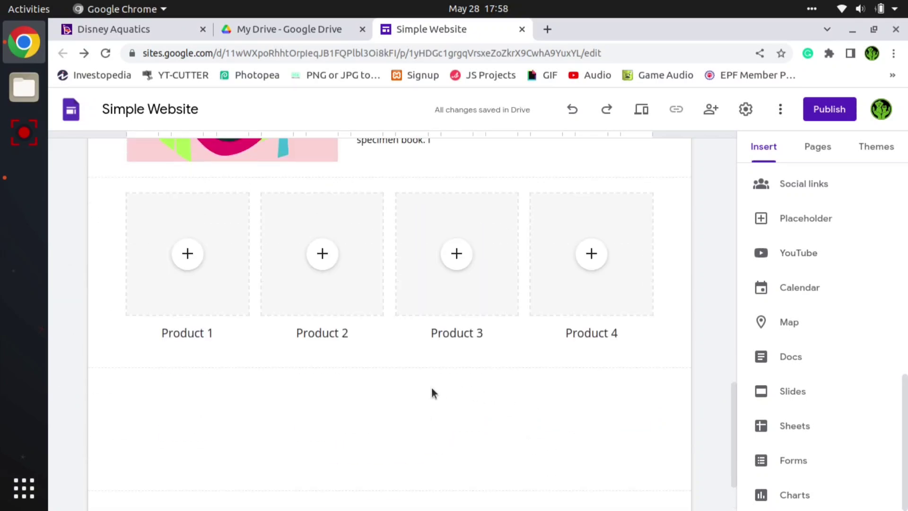
scroll(431, 388, up, 15)
scroll(449, 385, down, 17)
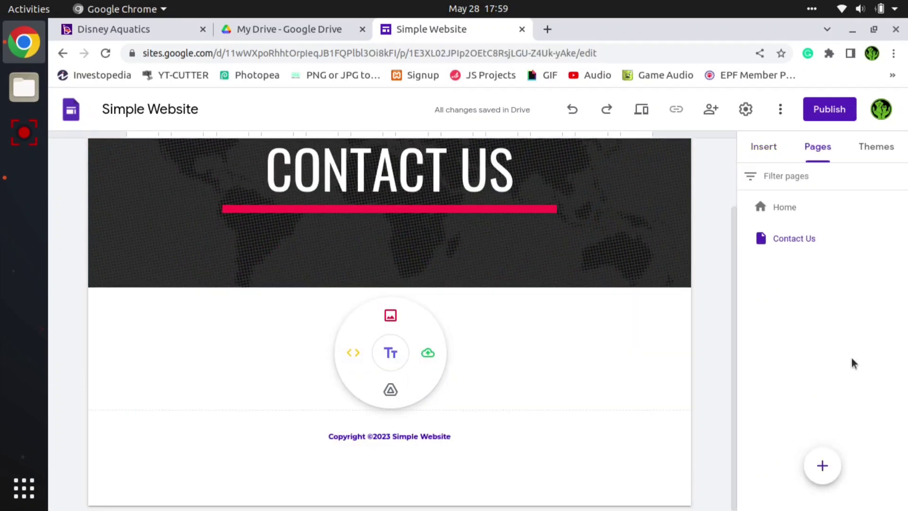
mouse_move(823, 466)
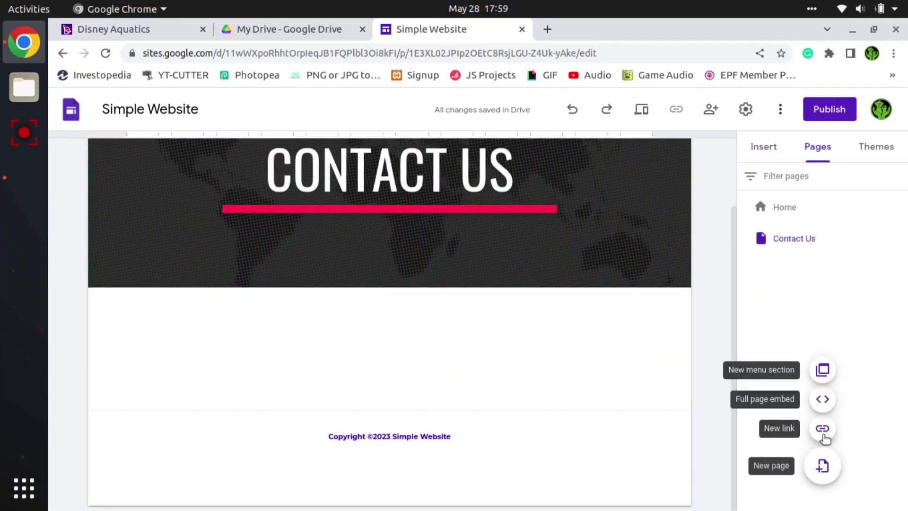
click(822, 400)
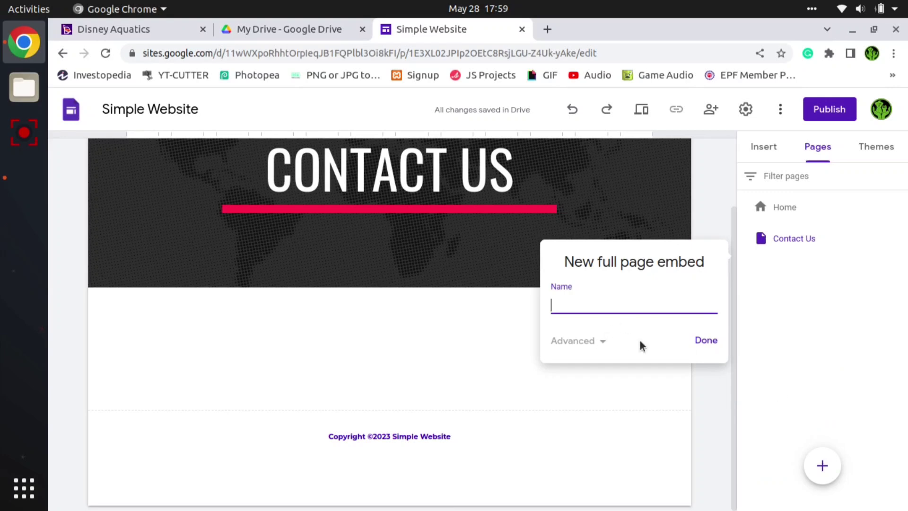
click(570, 345)
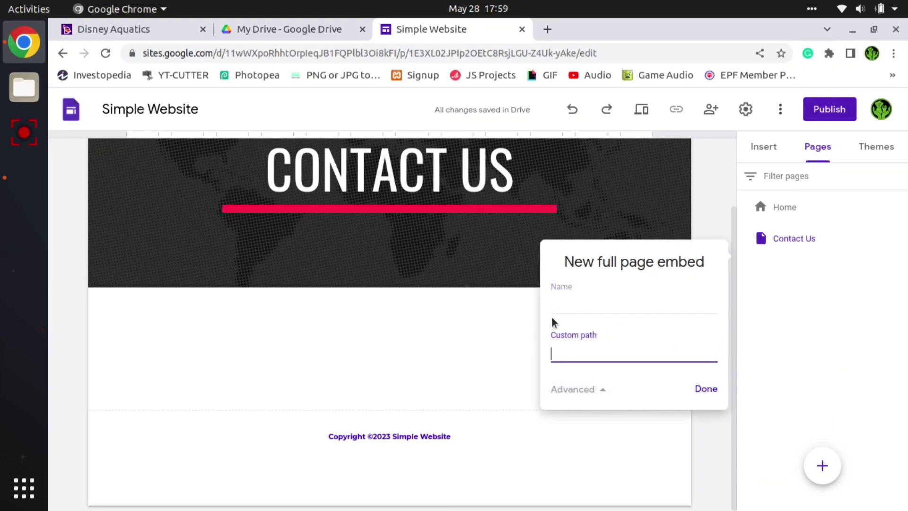
click(706, 389)
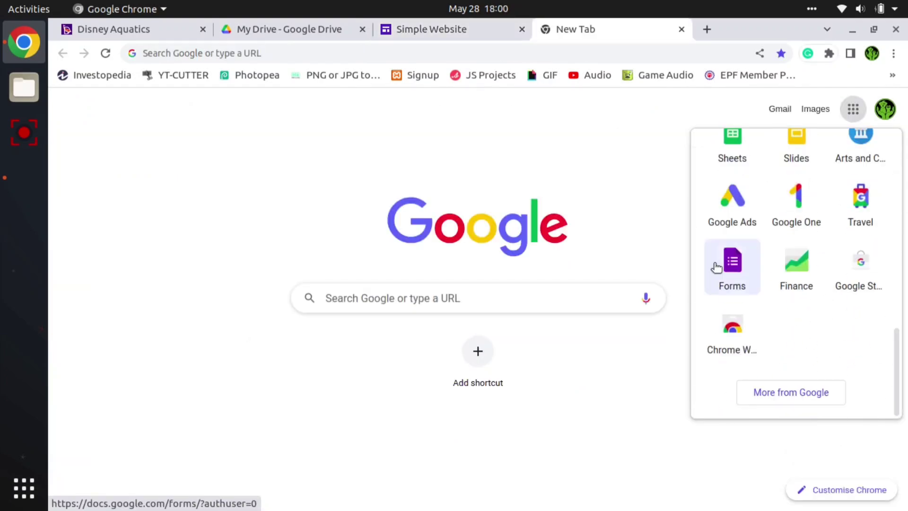
- Create a new form in Google Forms from the Contact Information template
click(724, 259)
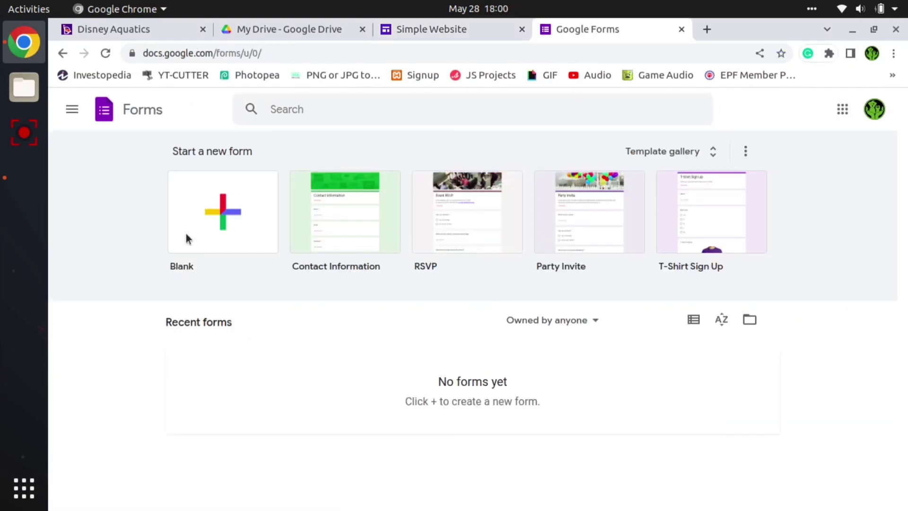
click(342, 228)
scroll(452, 261, down, 5)
scroll(452, 261, down, 3)
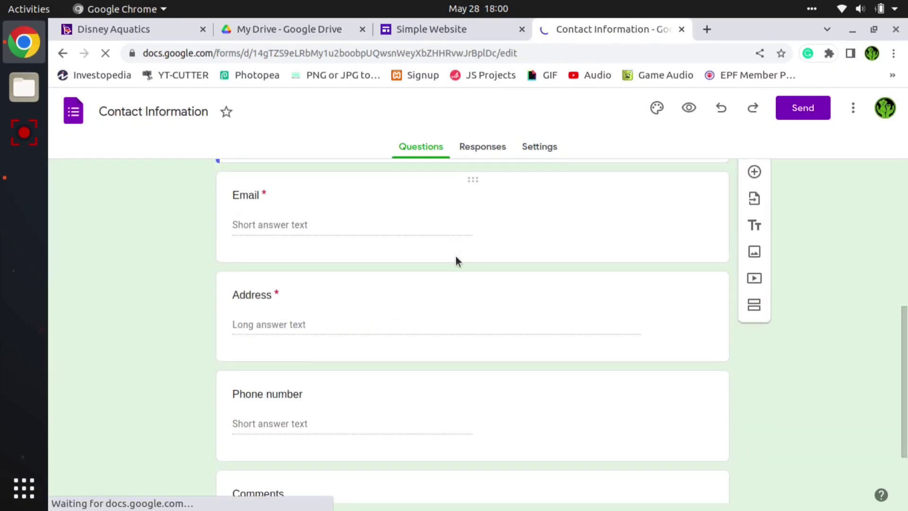
- Generate the shortened sharing link for the Contact Information form
click(803, 108)
click(481, 349)
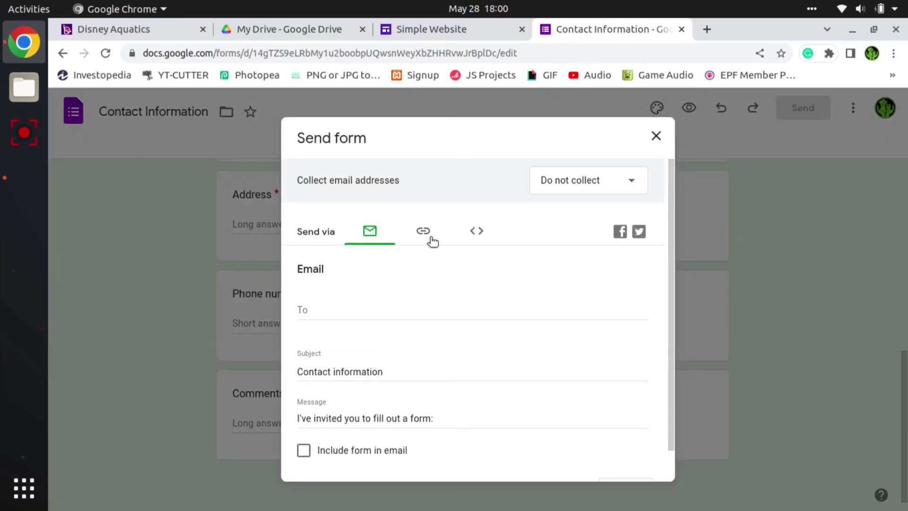
click(424, 231)
click(477, 231)
click(423, 231)
click(448, 294)
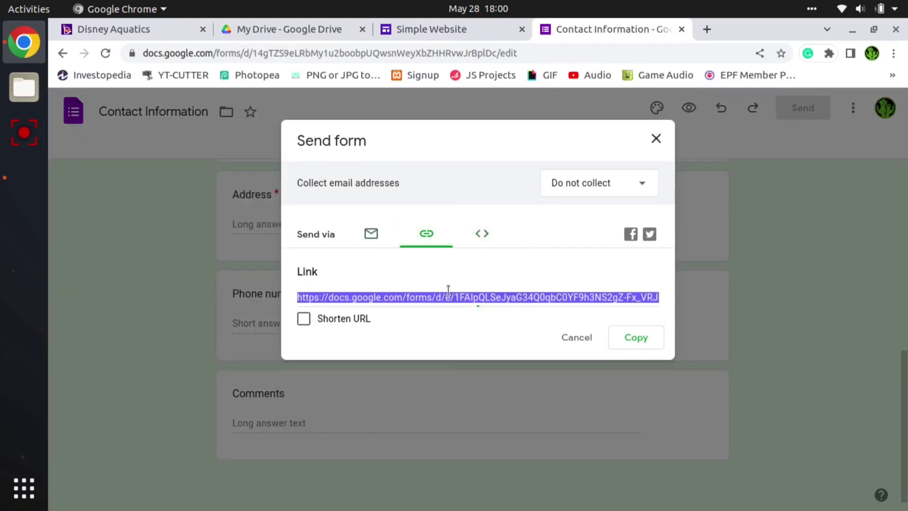
click(304, 319)
- Embed the Contact Information form in the site's untitled embed page by its shortened URL, using the Whole page display
click(426, 33)
click(365, 391)
key(ctrl+v)
click(425, 346)
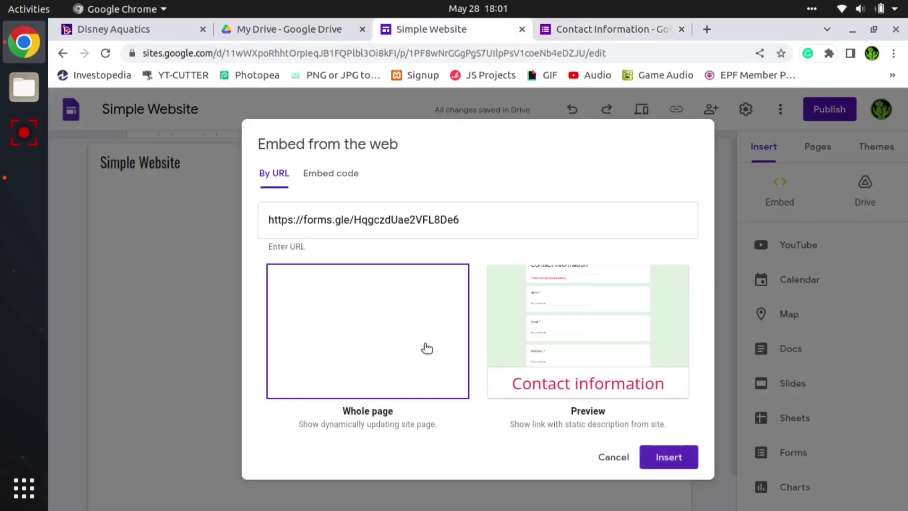
click(675, 458)
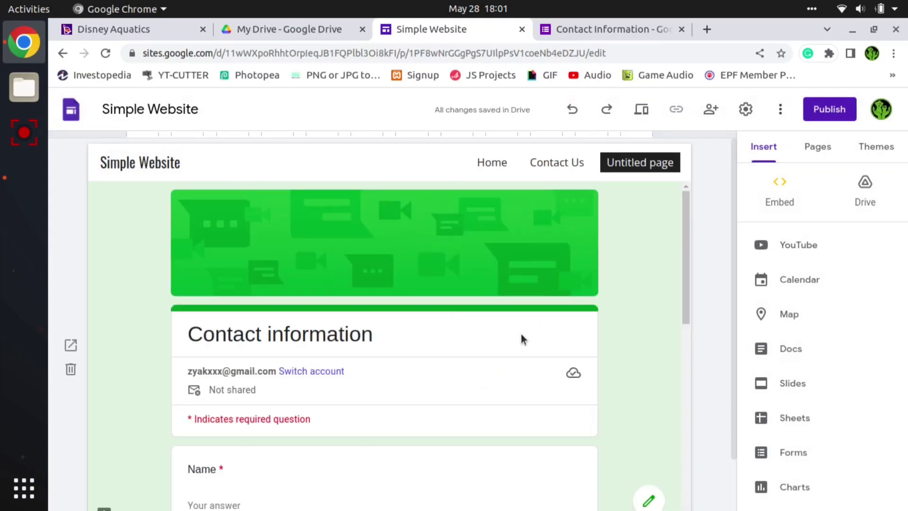
- Rename the Contact Us page as "About Us"
click(818, 146)
double_click(799, 237)
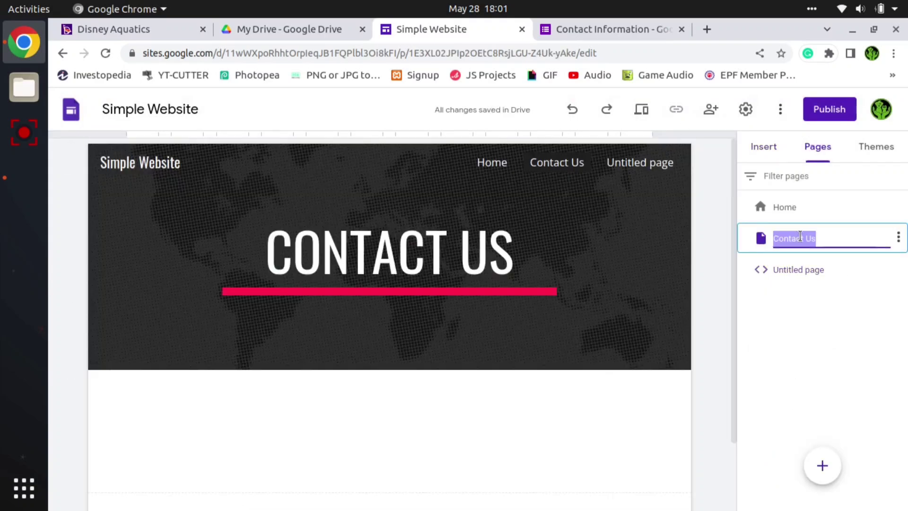
text(Abou)
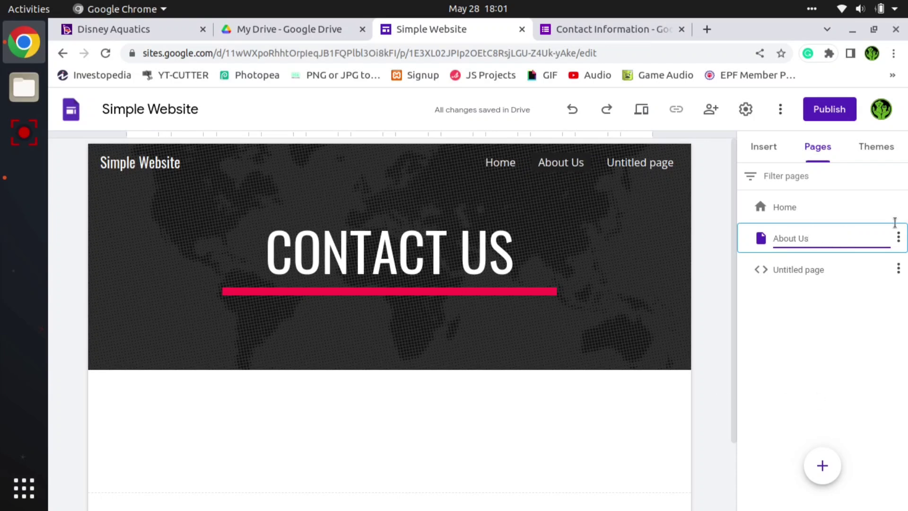
- Rename the untitled page holding the embedded form as "Contact Us"
click(802, 273)
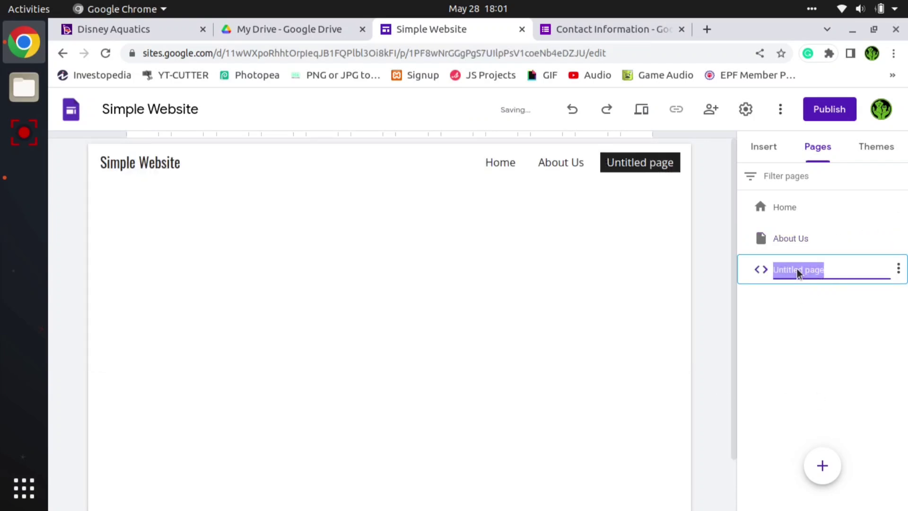
text(Contact)
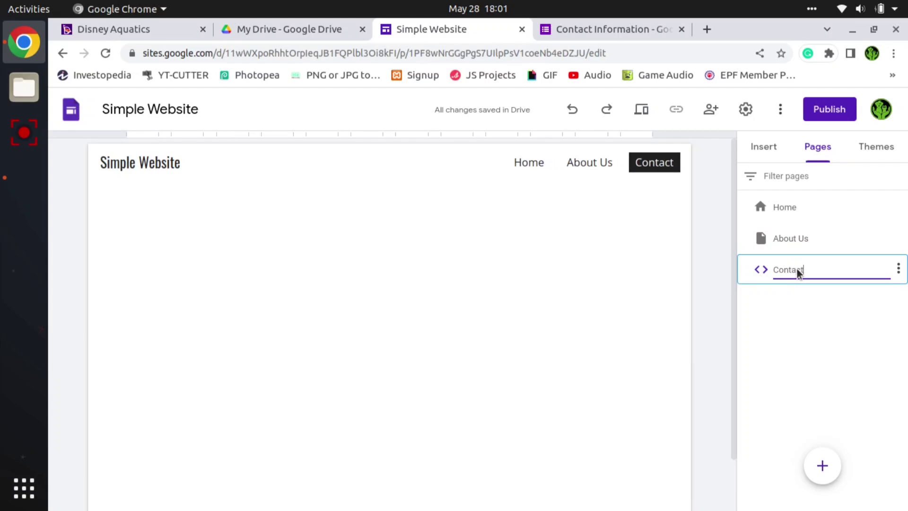
text( Us)
click(695, 306)
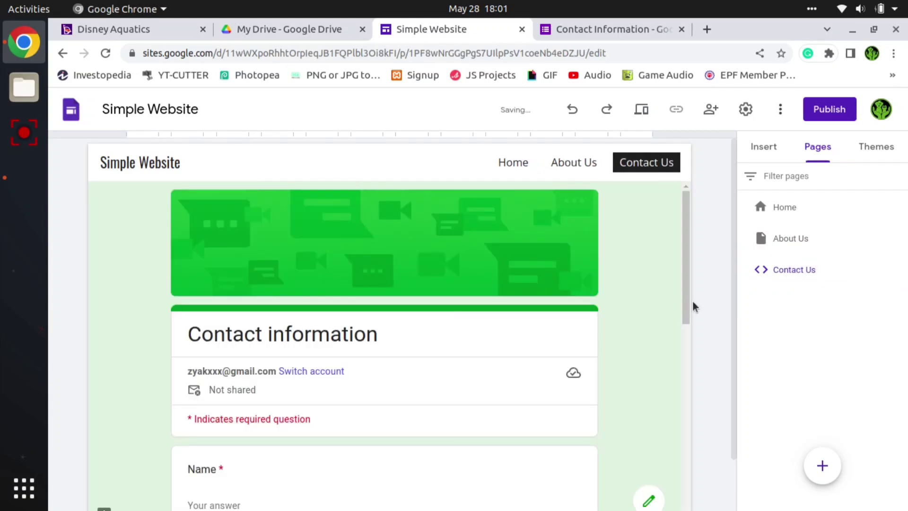
- Insert a map of the Disney Aquatics location in Bangalore below the product row on the Home page
click(756, 153)
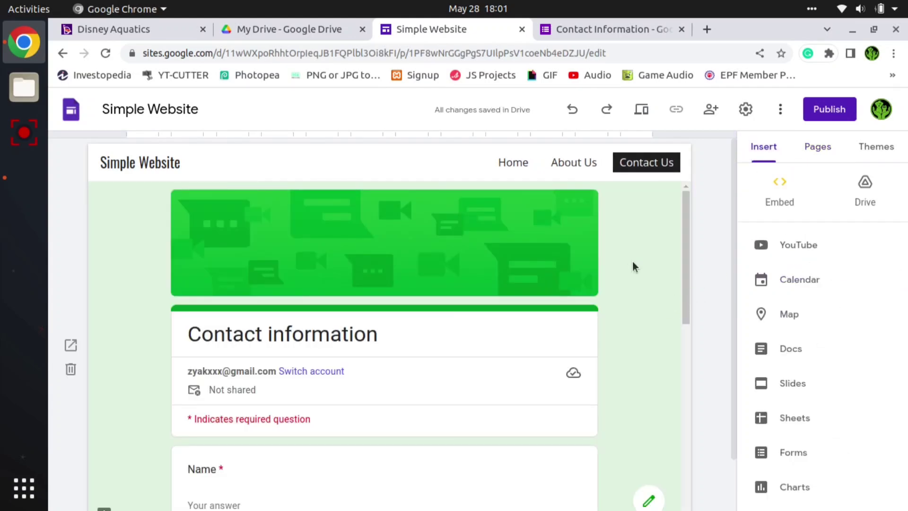
click(514, 161)
scroll(441, 307, down, 20)
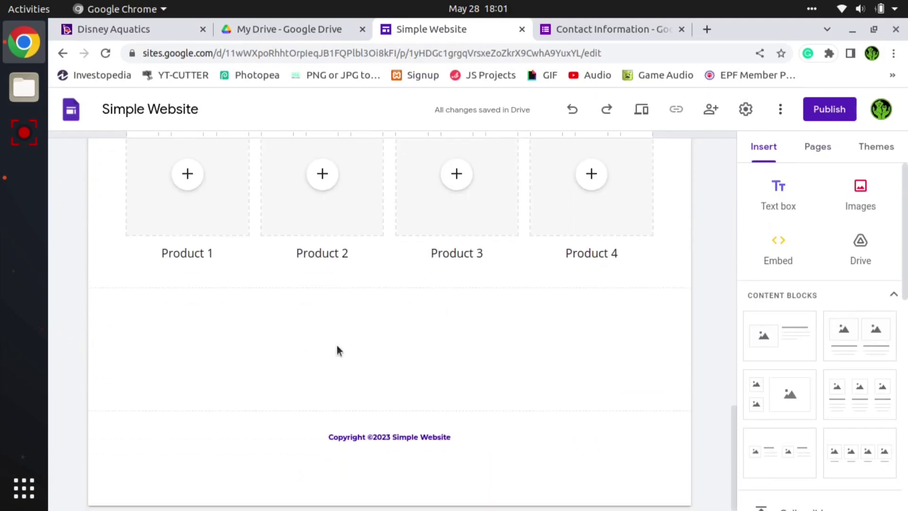
scroll(789, 370, down, 8)
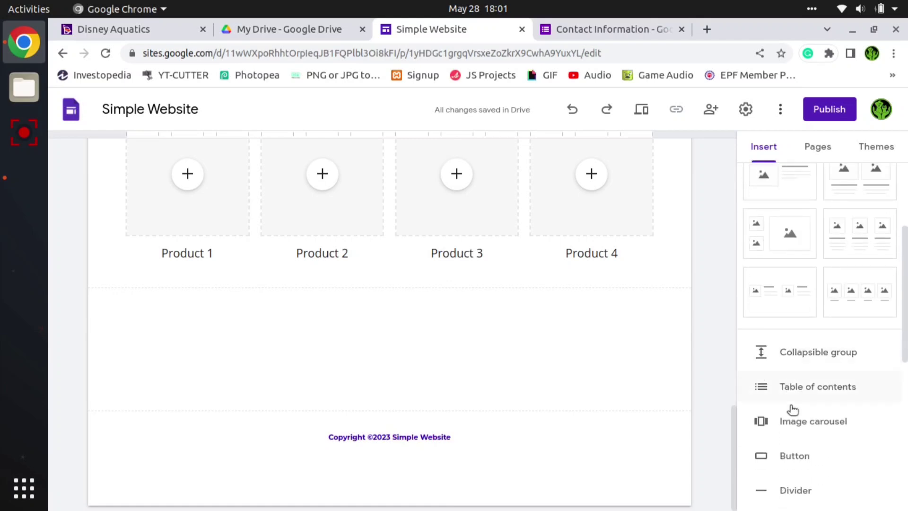
scroll(796, 373, up, 3)
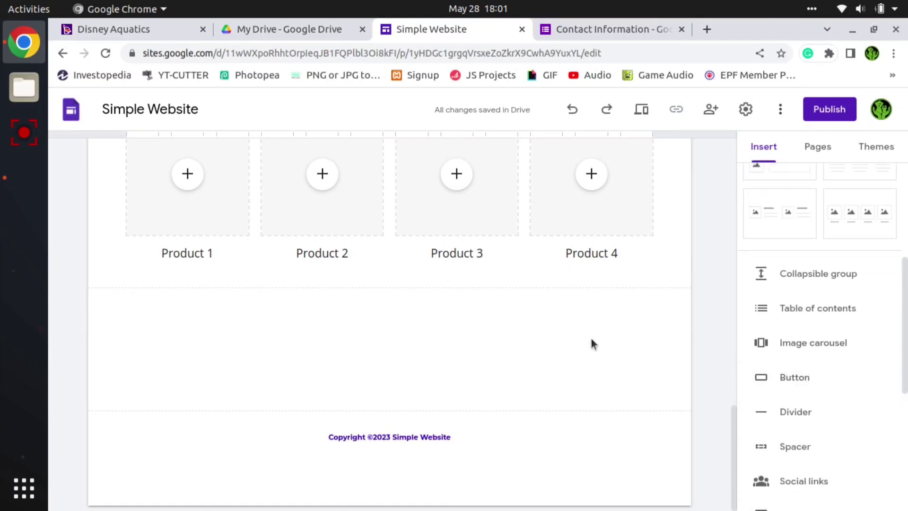
scroll(179, 317, up, 3)
scroll(238, 409, down, 3)
scroll(803, 361, down, 5)
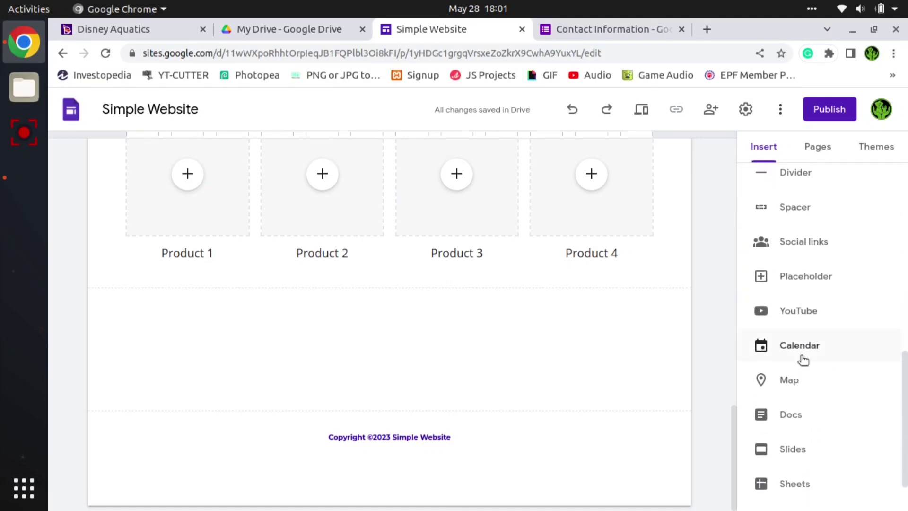
scroll(805, 358, down, 2)
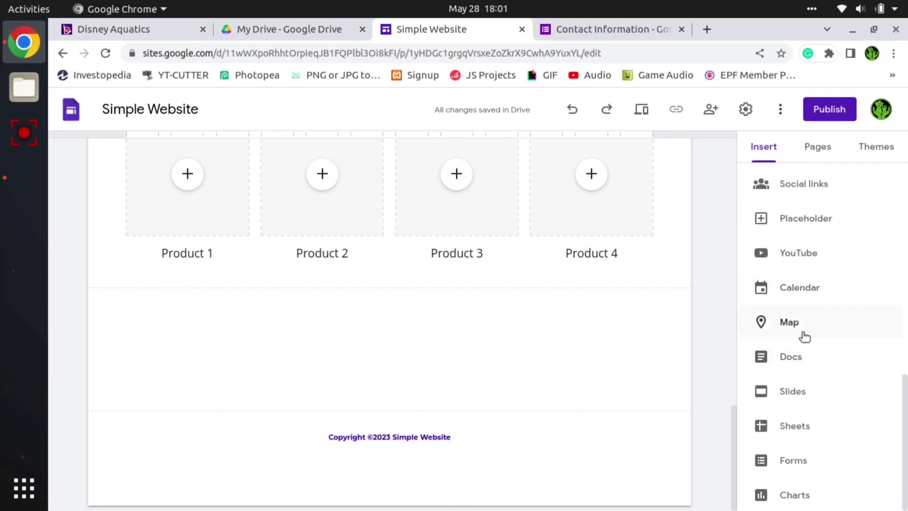
click(803, 334)
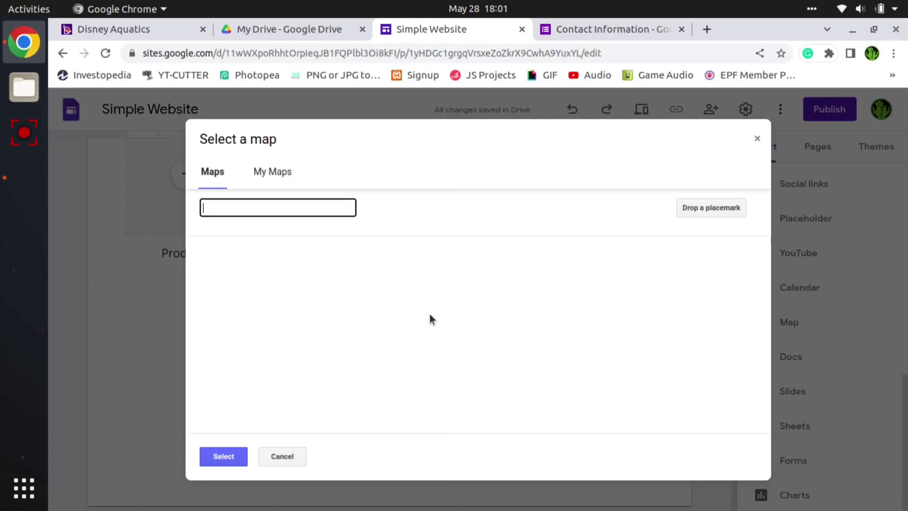
text(bangalore disney aqua)
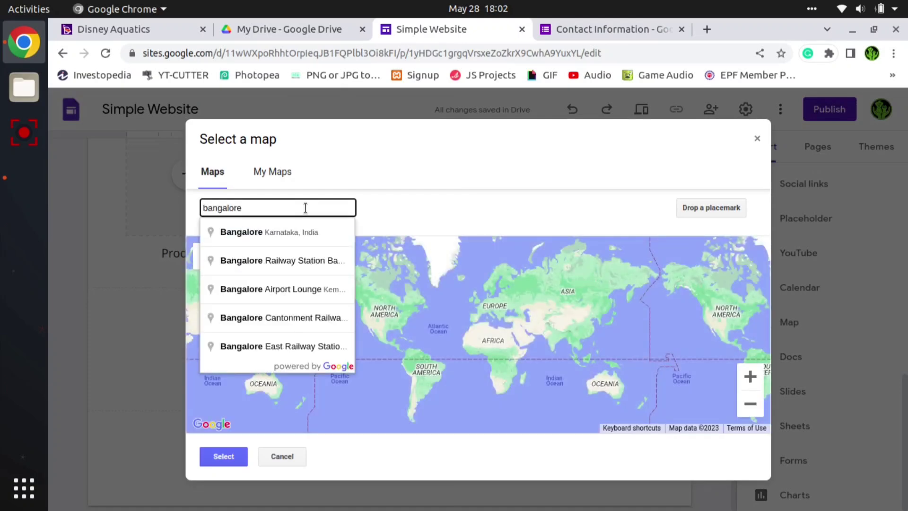
key(Down)
key(Down)
key(Return)
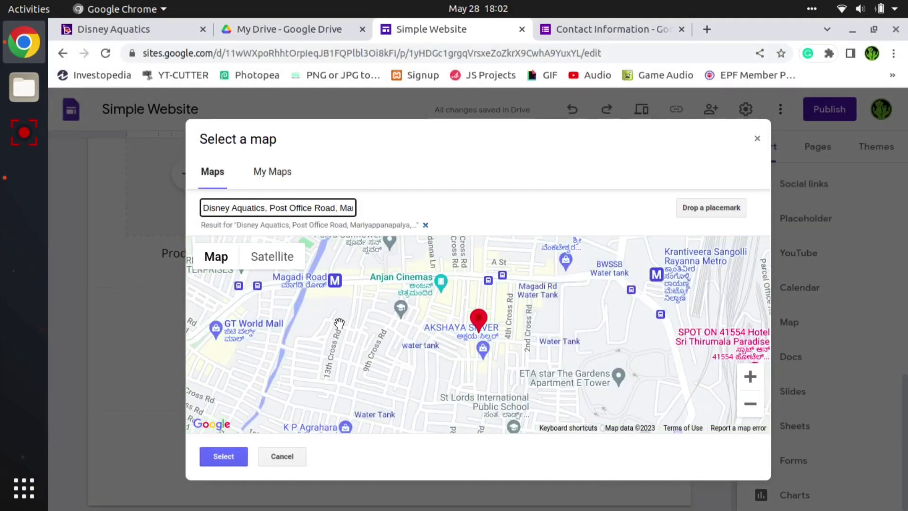
click(223, 456)
- Widen the inserted map to span the full content width of the page
scroll(875, 267, up, 3)
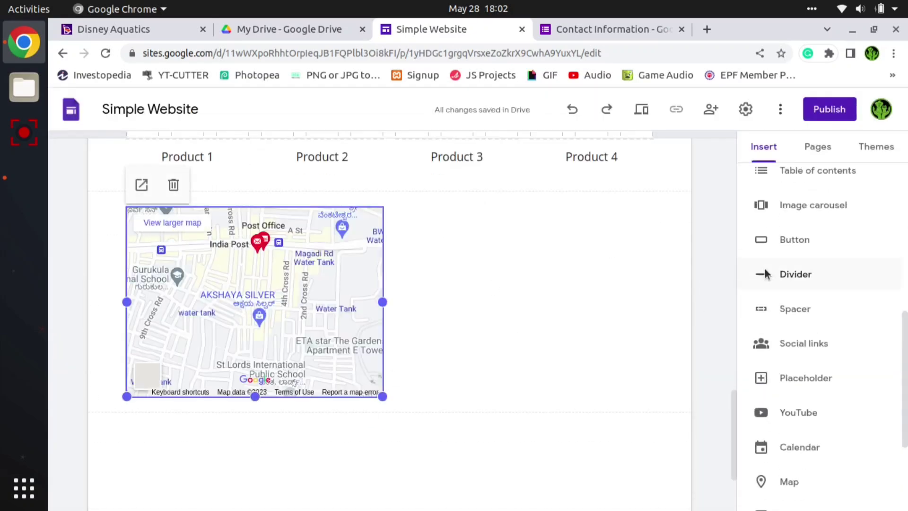
scroll(519, 345, up, 6)
scroll(518, 345, down, 15)
drag(389, 217, 653, 238)
- Add an image-and-text content block below the map, titled "OUR SERVICES", with the Lorem Ipsum paragraph as its body text
scroll(422, 349, up, 13)
scroll(423, 353, down, 13)
scroll(804, 354, up, 5)
click(788, 264)
text(OUR SERVICES)
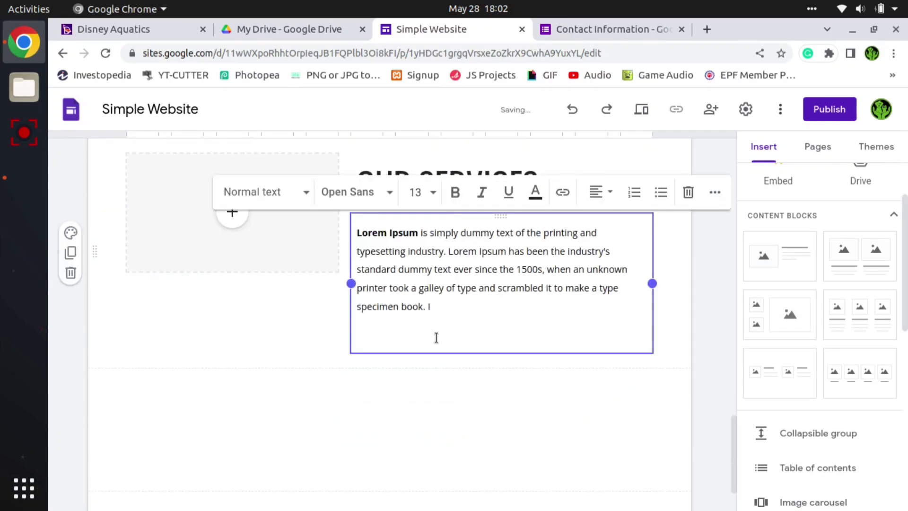
click(223, 279)
click(265, 377)
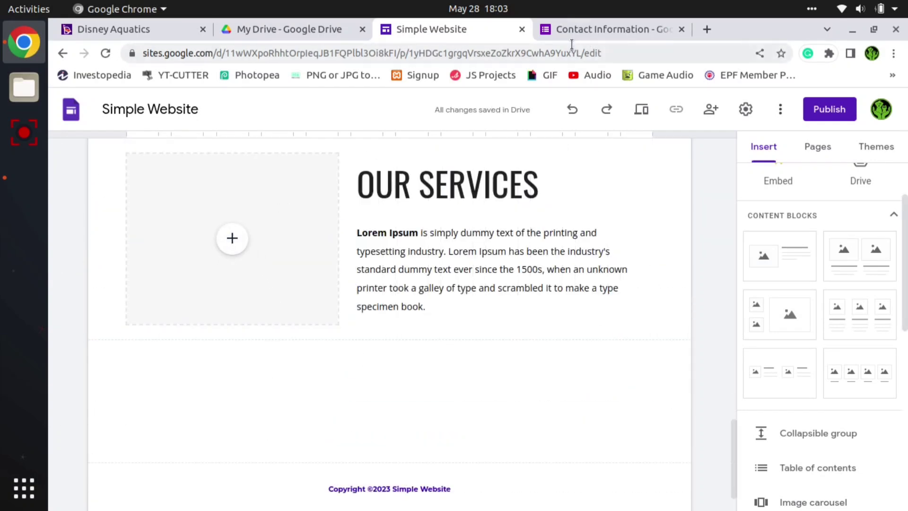
- Search Google for "service clipart" in the tab that holds the contact form
click(595, 28)
click(576, 54)
text(se)
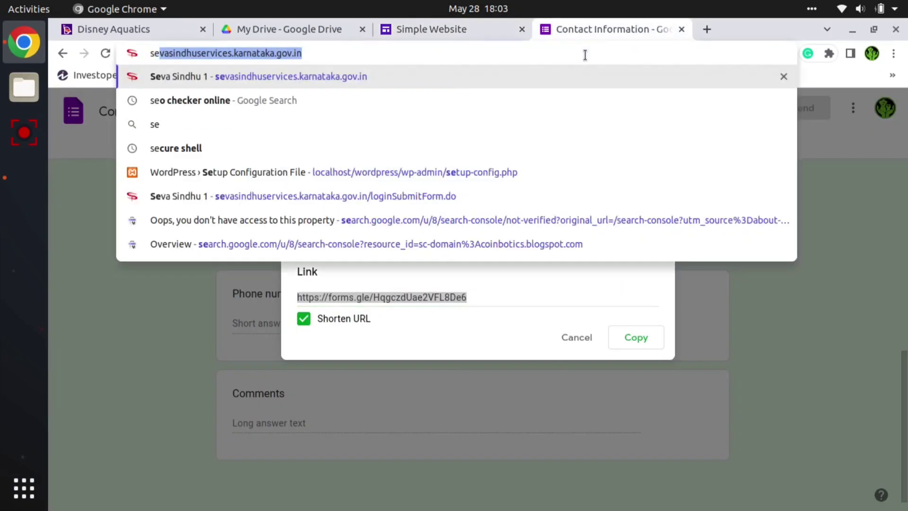
text(rvice clip)
key(Return)
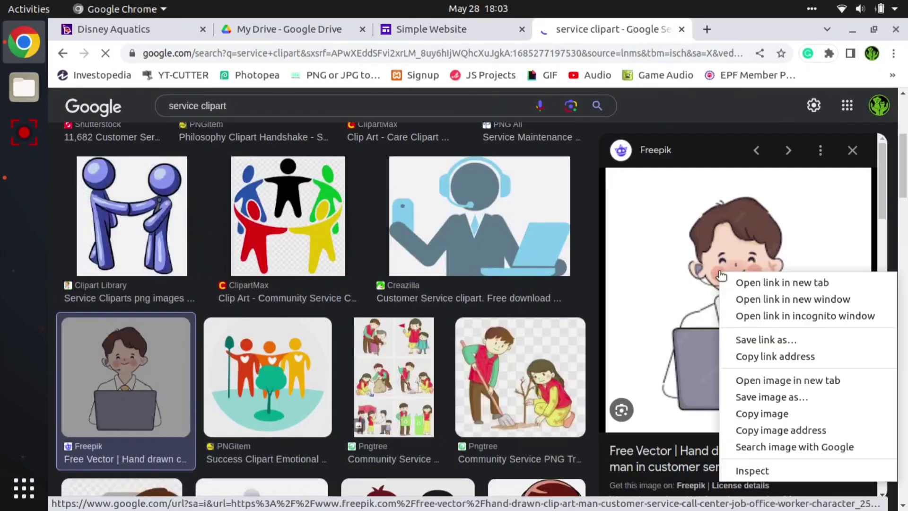
click(756, 412)
- Return to the Simple Website editor and choose to add an image by URL to the OUR SERVICES block's image placeholder
click(405, 29)
click(229, 237)
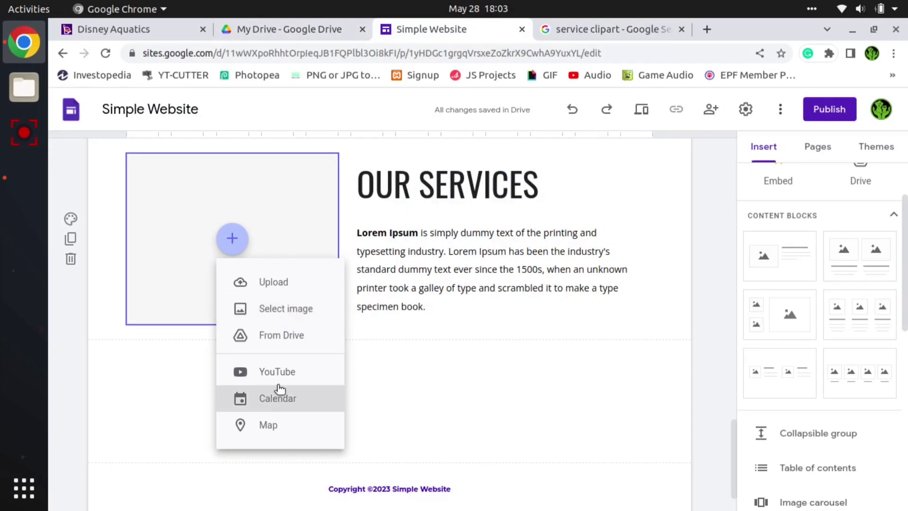
click(270, 306)
click(291, 186)
click(352, 251)
key(ctrl+v)
- Preview Creazilla's Customer Service clipart in the image results, copy its address, and clear the image dialog's URL field
click(614, 29)
click(501, 213)
right_click(676, 216)
click(723, 367)
click(411, 27)
drag(589, 251, 194, 248)
key(BackSpace)
- Open the Customer Service clipart image on its own in a new tab and copy its web address
click(607, 26)
right_click(750, 253)
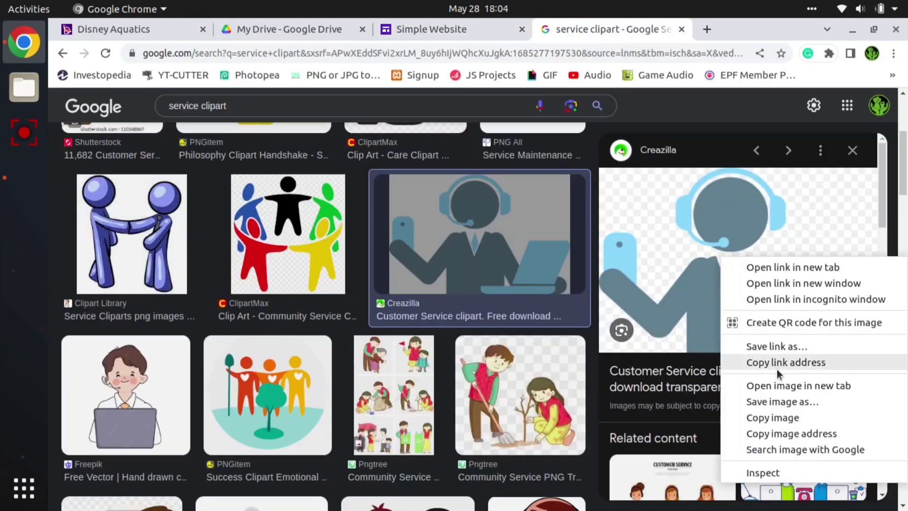
click(798, 385)
click(681, 29)
click(518, 58)
key(ctrl+c)
- Insert the customer service clipart into the OUR SERVICES image placeholder using the copied image URL
click(411, 29)
click(501, 254)
key(ctrl+v)
click(703, 433)
click(404, 385)
- Start a social media links element for the Home page with facebook.com as the first link
scroll(405, 384, down, 2)
scroll(408, 384, up, 10)
scroll(408, 384, down, 10)
scroll(766, 366, down, 6)
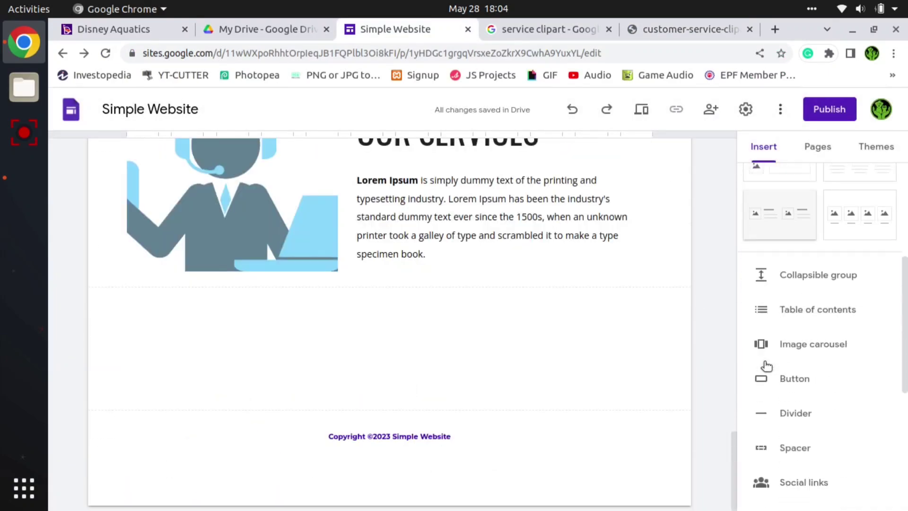
scroll(765, 365, down, 1)
scroll(806, 337, down, 1)
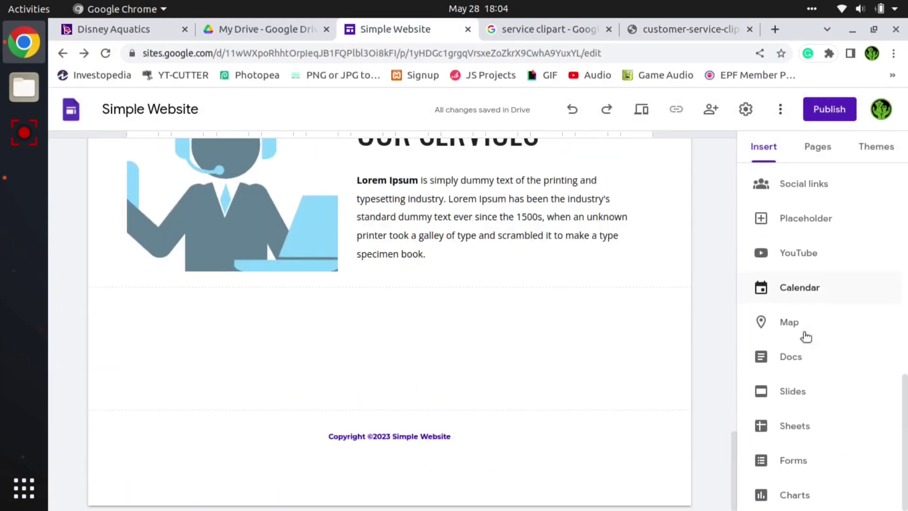
scroll(799, 234, up, 2)
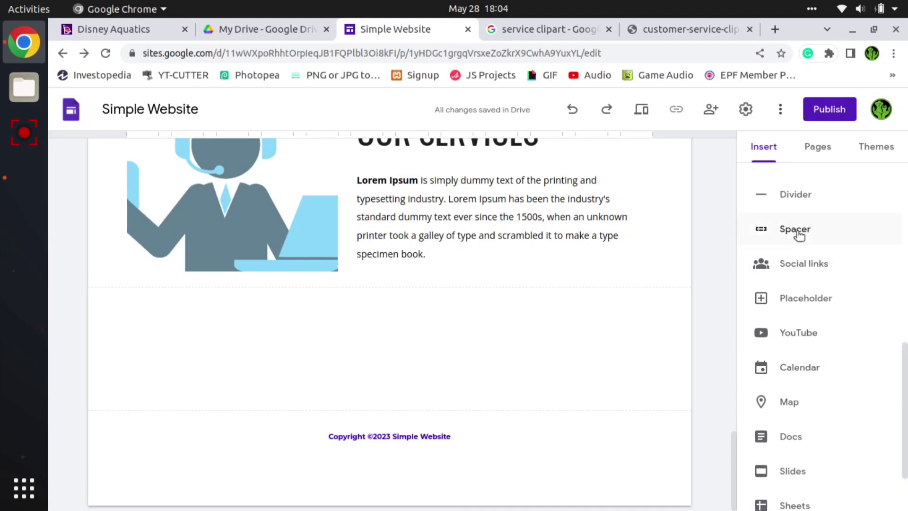
click(819, 276)
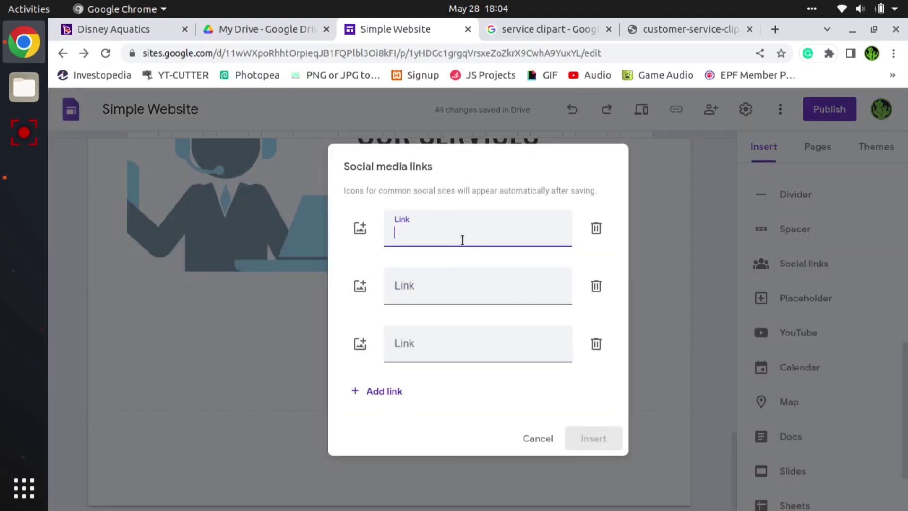
text(facebook.co)
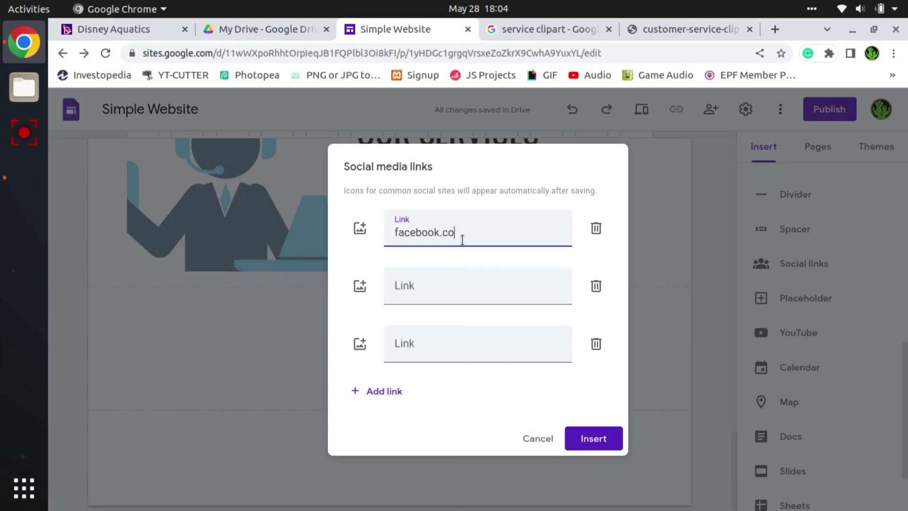
- Enter instagram.como and websitel as the second and third social links, and insert the links row below OUR SERVICES
click(478, 272)
text(instagram.como)
key(Tab)
key(Tab)
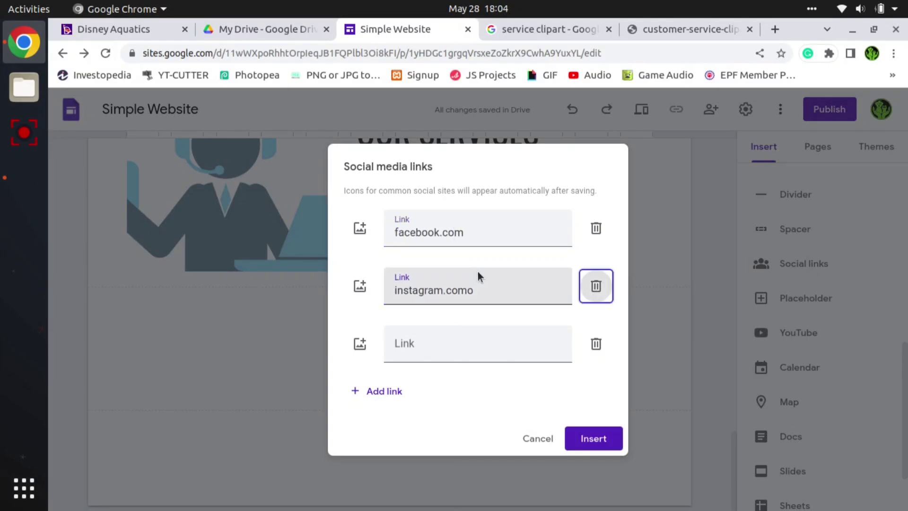
click(408, 342)
text(websitelink.com)
key(Return)
drag(293, 255, 654, 307)
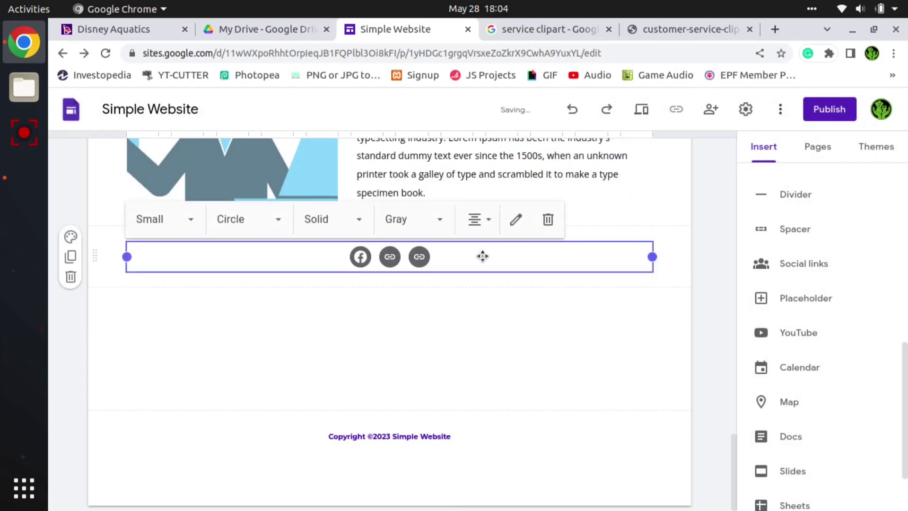
click(481, 378)
- Add a content block with two small stacked images beside one large image below the social links
scroll(480, 377, up, 3)
scroll(479, 380, down, 1)
scroll(479, 378, down, 2)
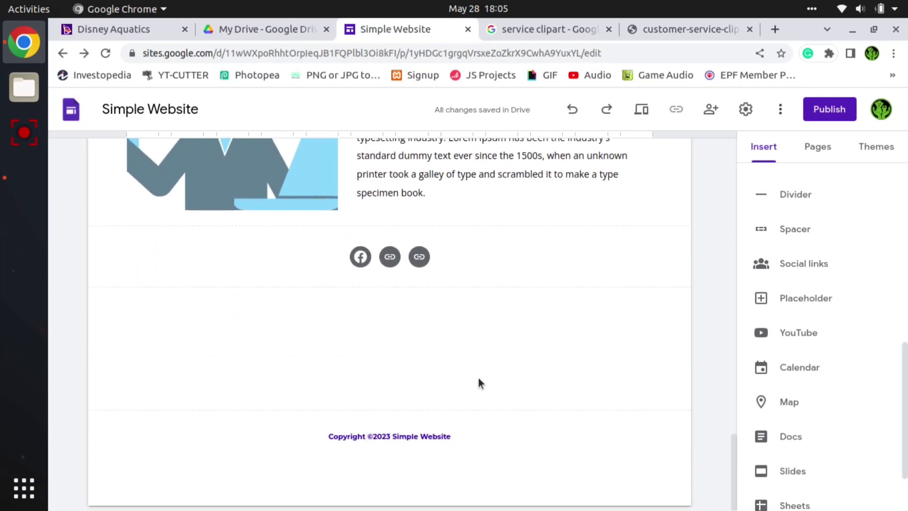
scroll(833, 316, up, 5)
scroll(845, 325, up, 4)
scroll(845, 328, down, 6)
scroll(827, 317, up, 2)
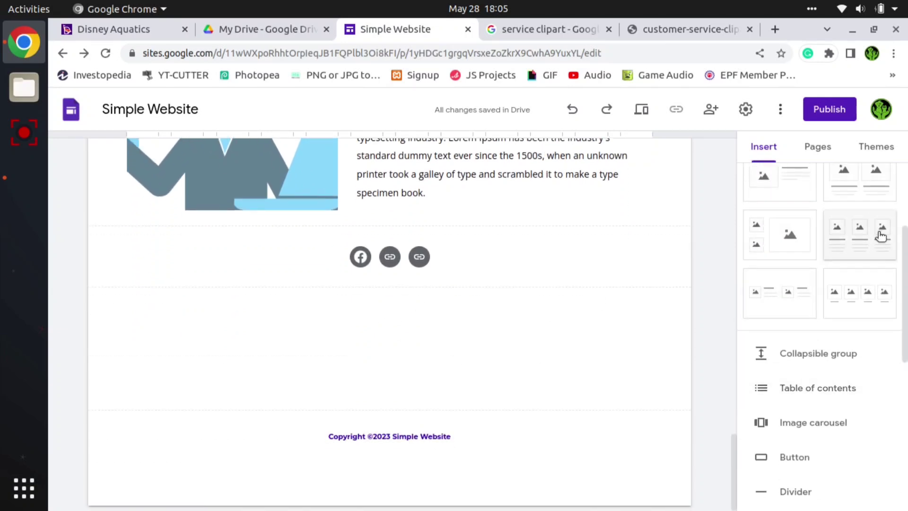
scroll(880, 235, up, 2)
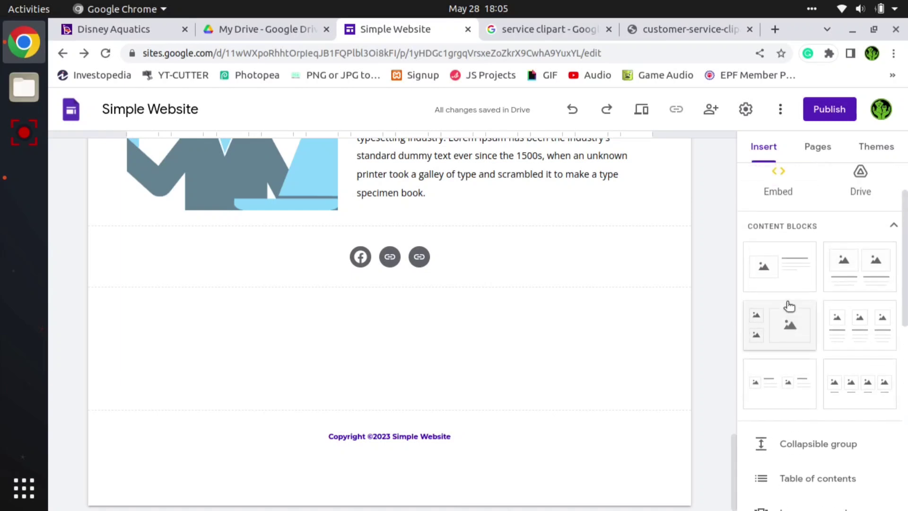
click(788, 330)
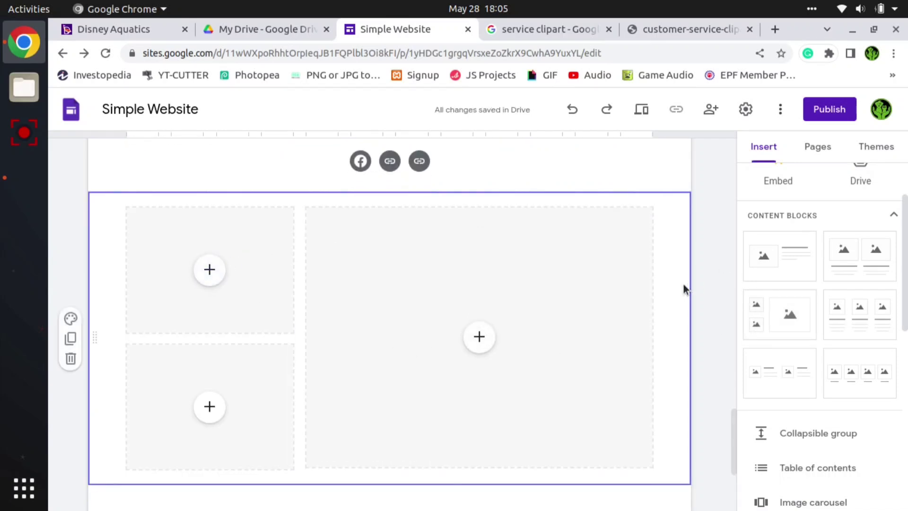
- Add a text box reading "OUR RECENT BLOGS" between the social links and the three-image block
scroll(454, 271, up, 3)
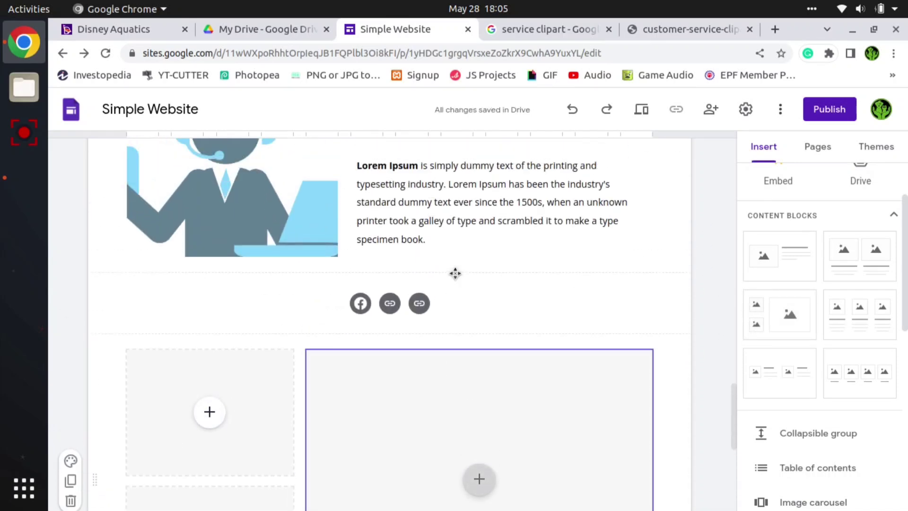
scroll(742, 321, down, 2)
scroll(816, 360, up, 3)
scroll(816, 360, down, 2)
scroll(816, 361, up, 3)
click(786, 197)
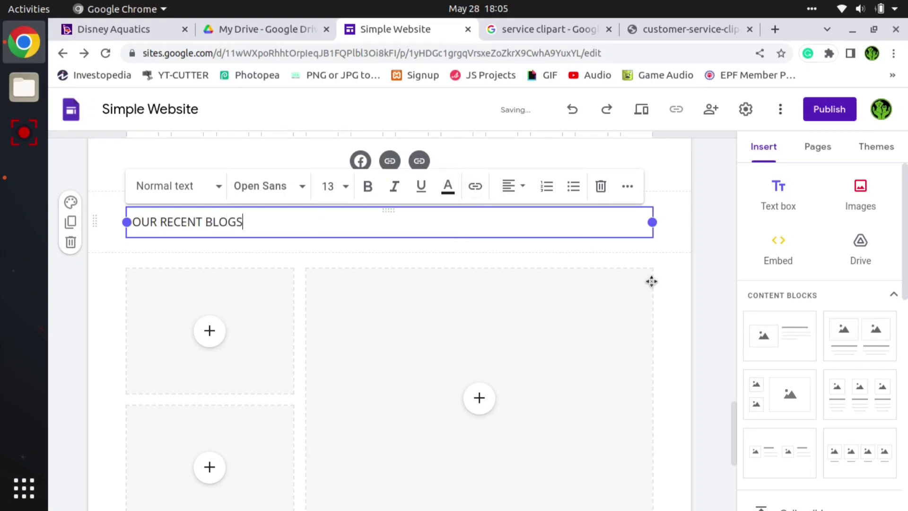
click(488, 383)
- Review the Home page layout from the image carousel and products down to the blog block and footer
scroll(482, 385, down, 5)
scroll(429, 386, up, 5)
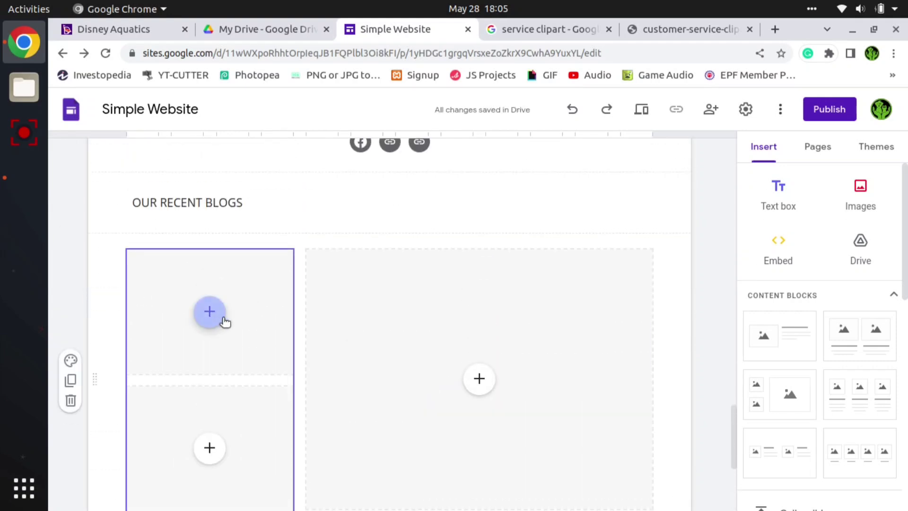
scroll(224, 320, down, 3)
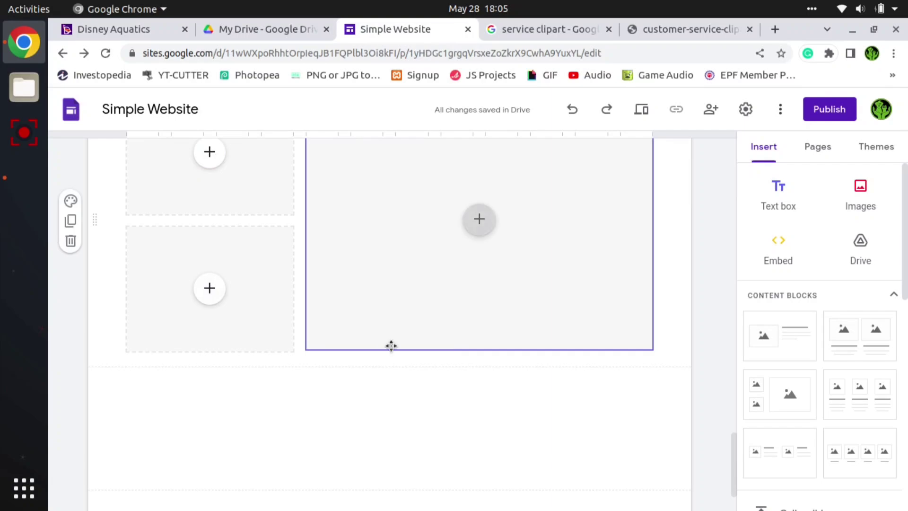
scroll(462, 404, down, 2)
scroll(465, 402, up, 12)
scroll(464, 402, up, 15)
scroll(464, 401, down, 5)
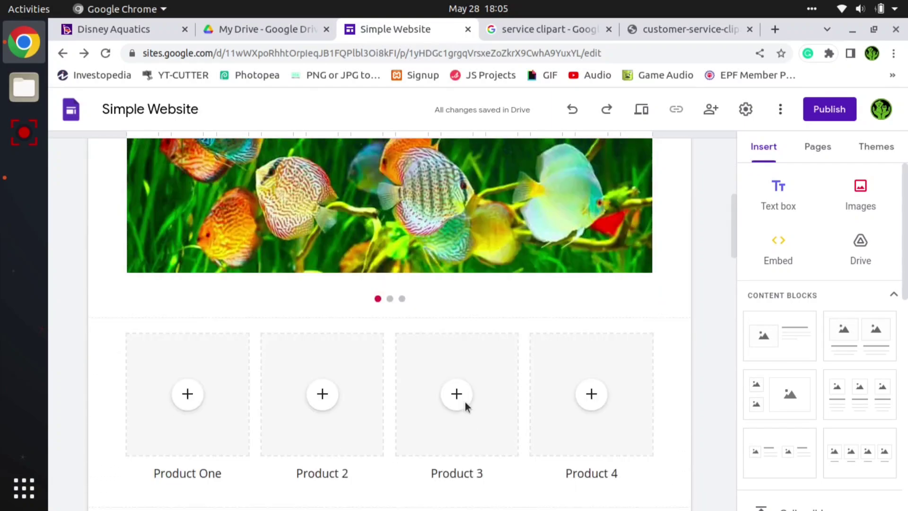
scroll(464, 401, down, 9)
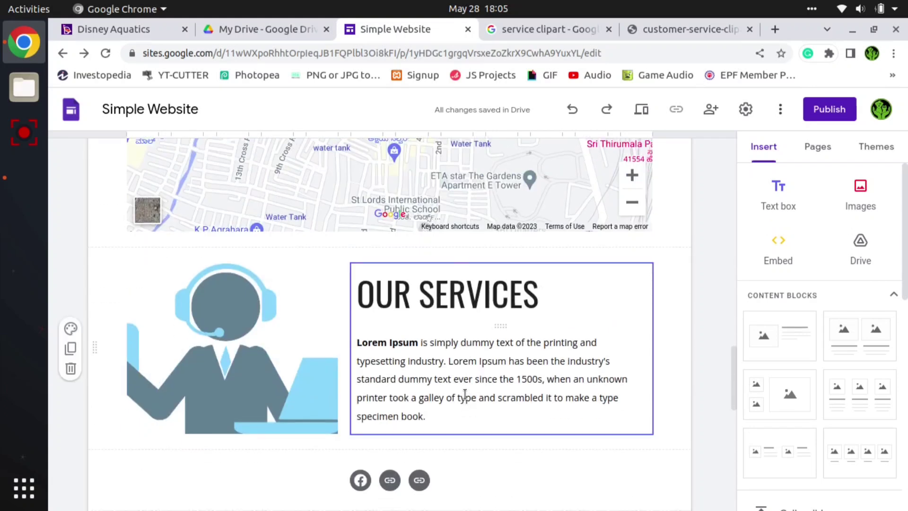
scroll(465, 393, down, 10)
scroll(464, 399, down, 2)
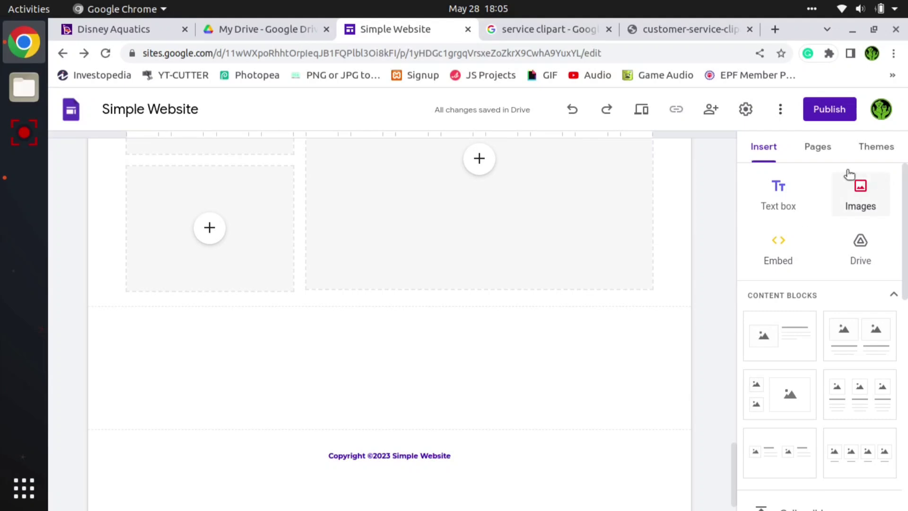
click(817, 149)
click(872, 149)
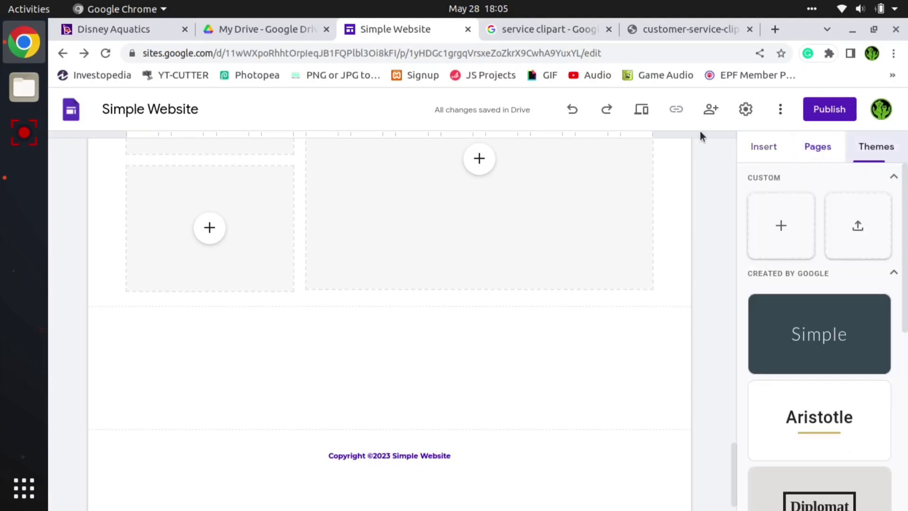
click(752, 145)
- Publish the site at the web address demowebsiteforsimplewebsite, requesting public search engines to not display it
click(829, 113)
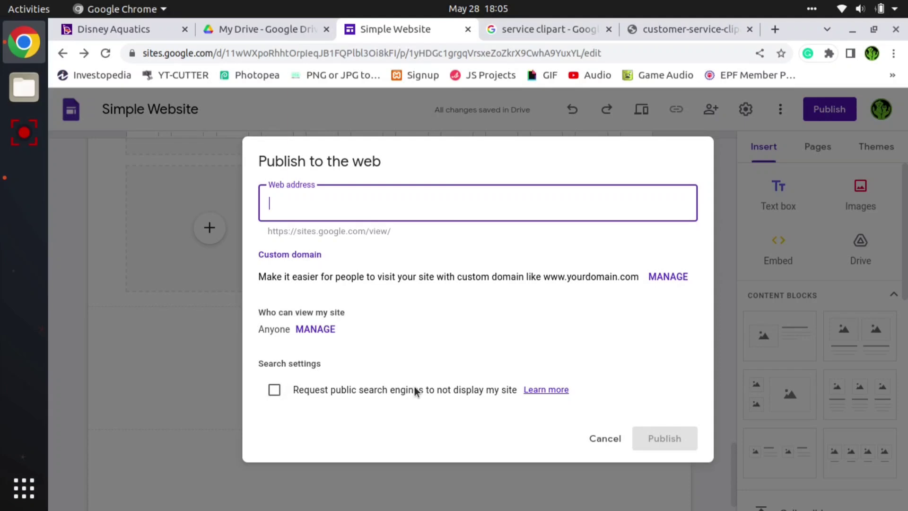
click(275, 391)
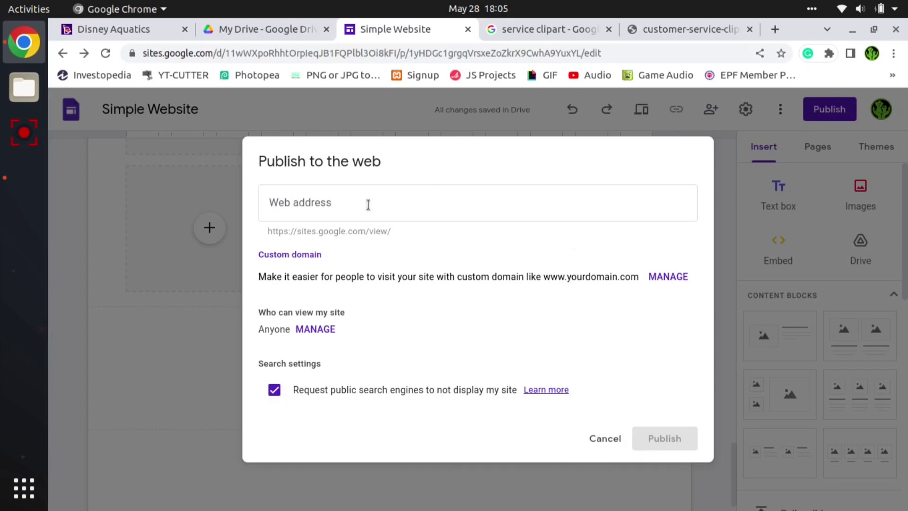
click(335, 210)
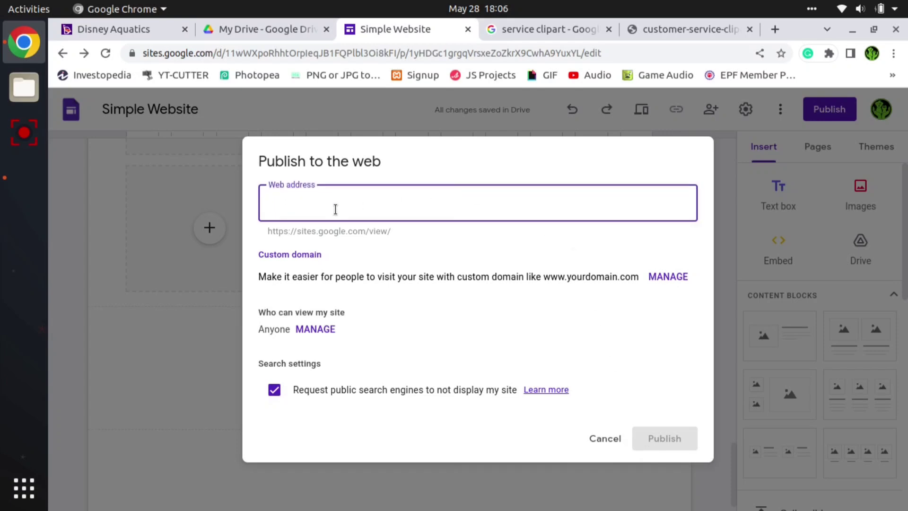
text(demp)
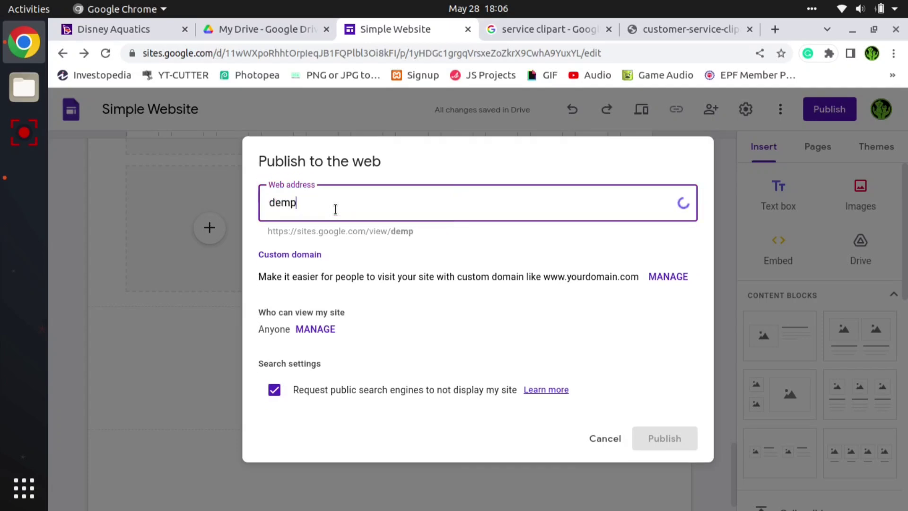
text(w)
key(BackSpace)
key(BackSpace)
text(owebsiteforsimplewebsite)
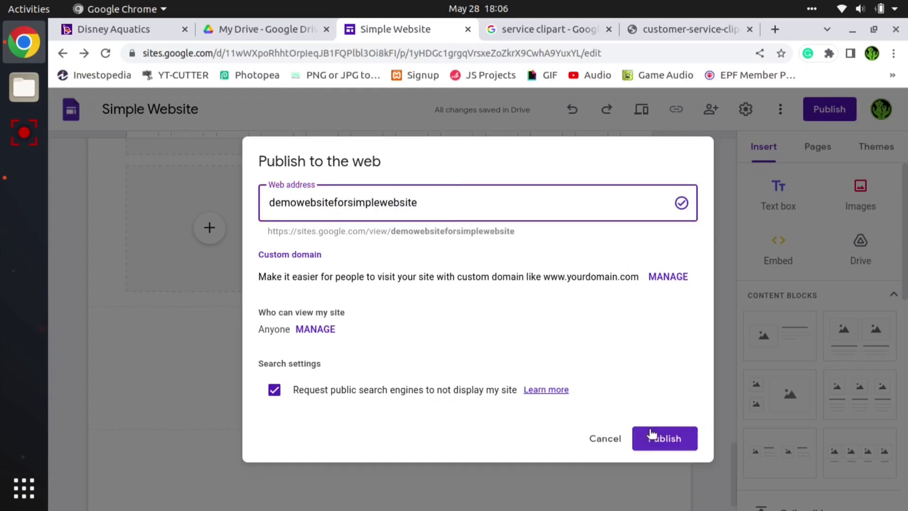
click(655, 436)
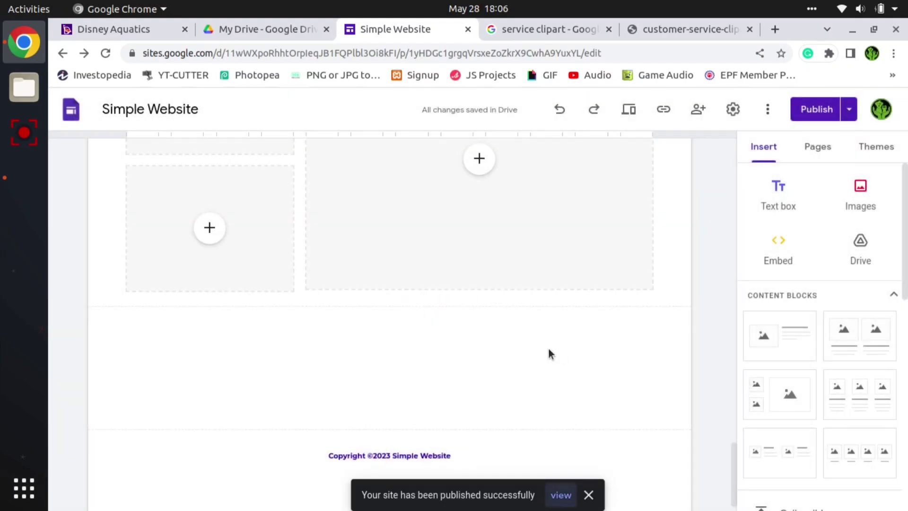
- Open the review of unpublished changes and dismiss its "Publish with confidence" introduction
scroll(549, 354, up, 5)
click(819, 109)
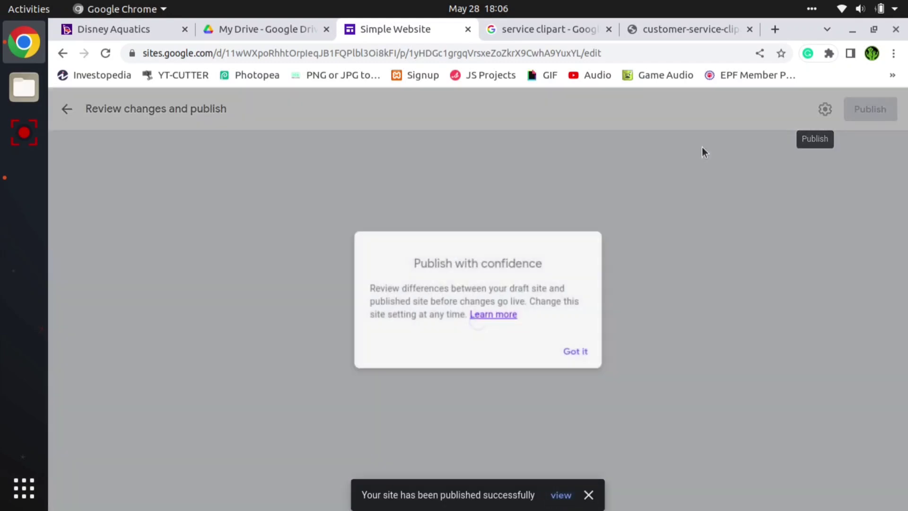
click(586, 386)
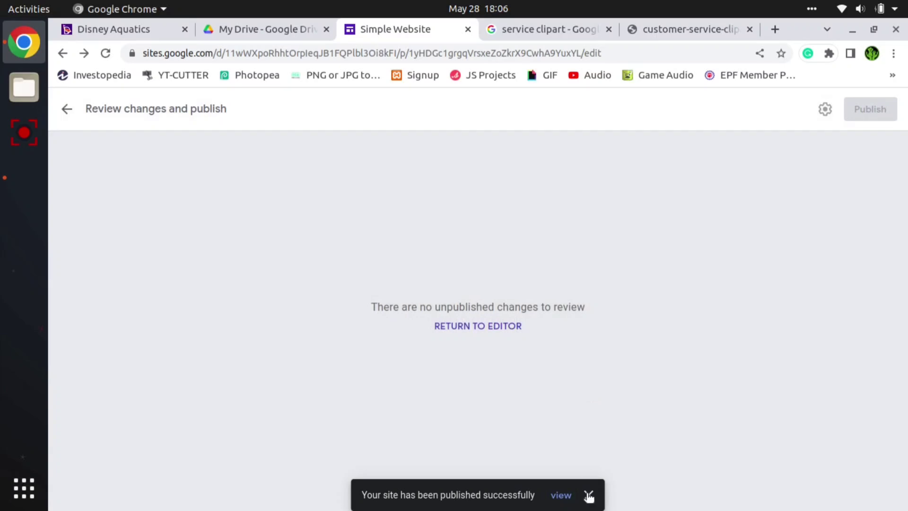
- Open the published site and look through its Home page from the header to the recent blogs section
click(560, 494)
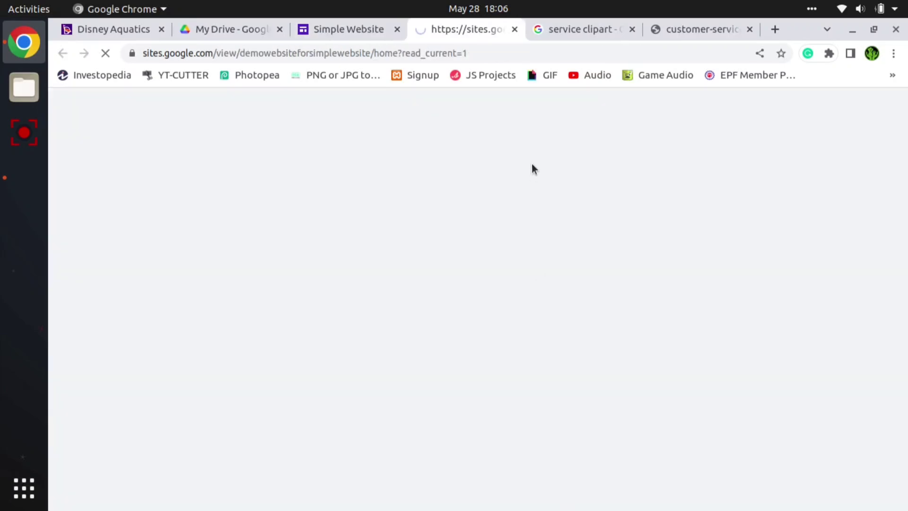
scroll(475, 239, down, 5)
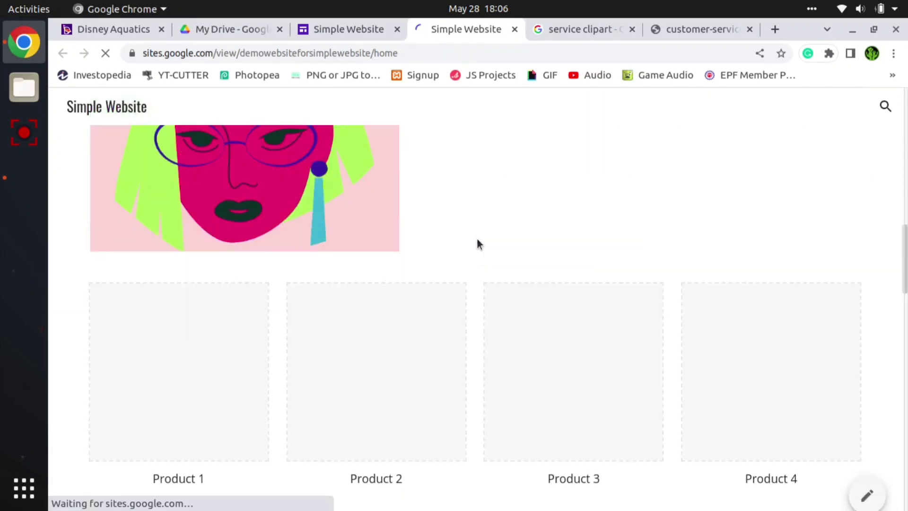
scroll(477, 241, down, 10)
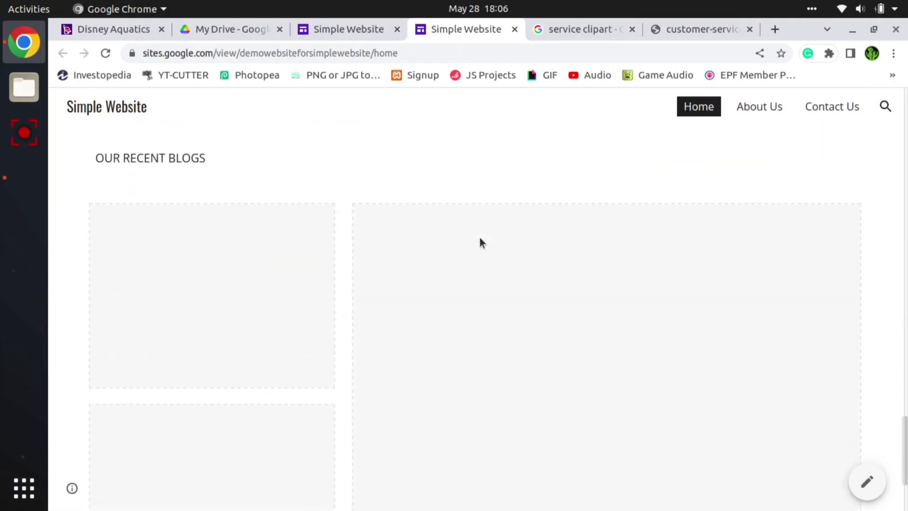
scroll(480, 242, down, 4)
scroll(482, 239, up, 15)
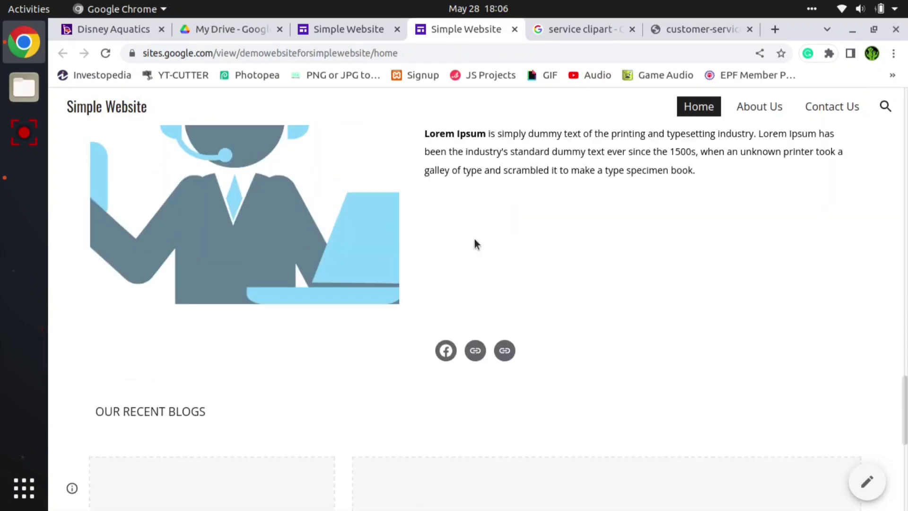
scroll(475, 239, up, 10)
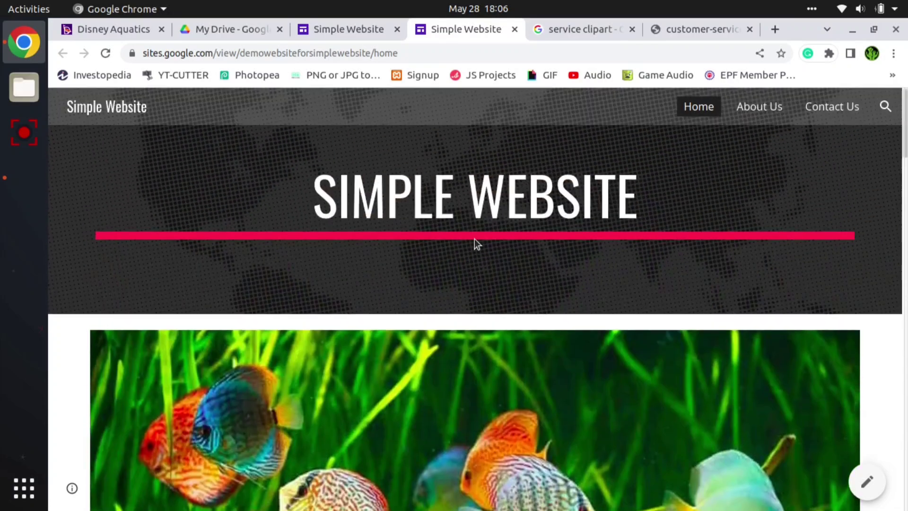
- Show the published Home page in the developer tools' iPhone SE device view
key(ctrl+shift+i)
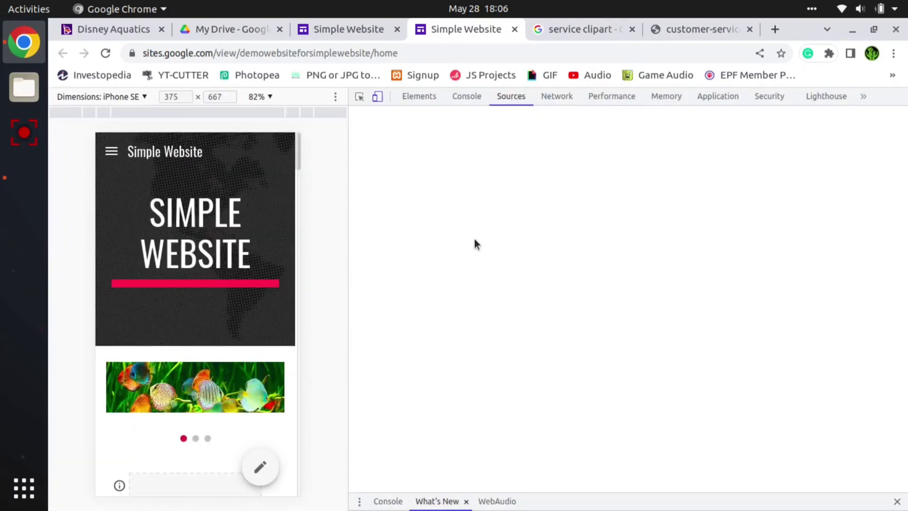
- Check the mobile view's navigation menu and site search, and look through the Home page down to the social links and back
click(112, 151)
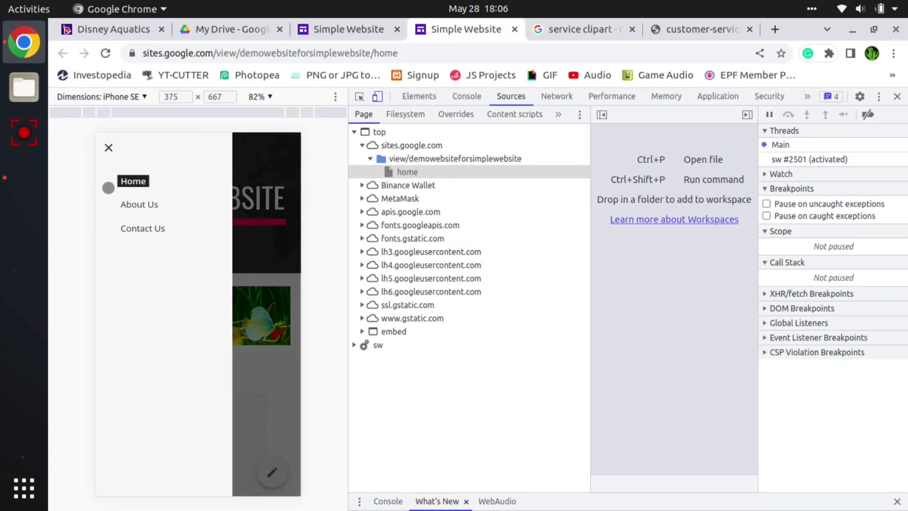
click(107, 148)
scroll(222, 289, down, 5)
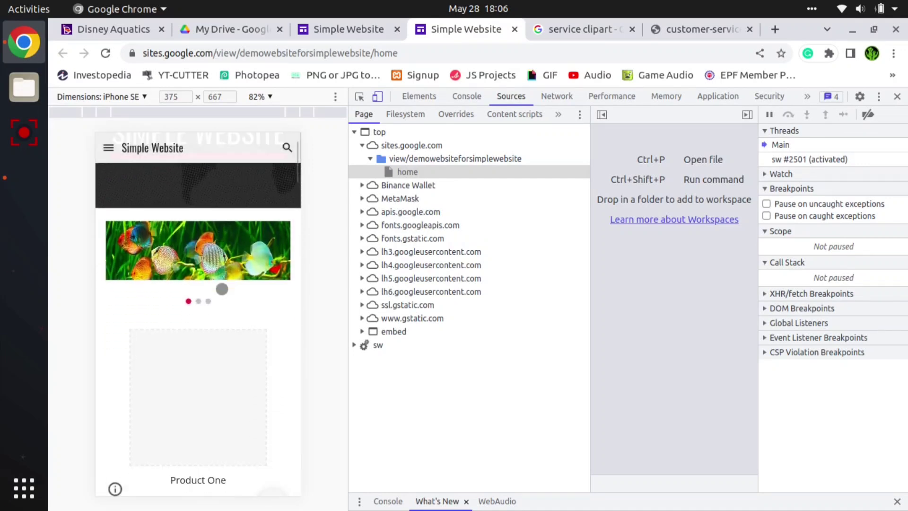
scroll(222, 289, down, 10)
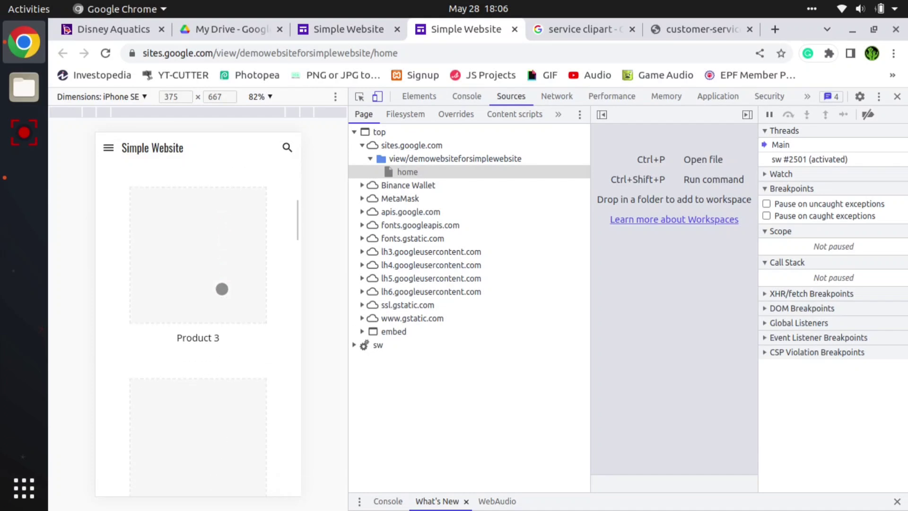
scroll(222, 289, down, 10)
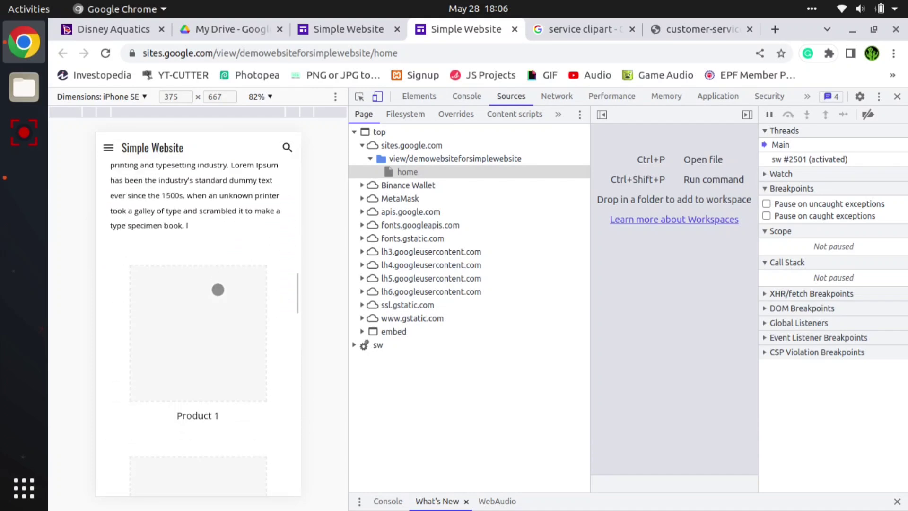
scroll(218, 289, down, 12)
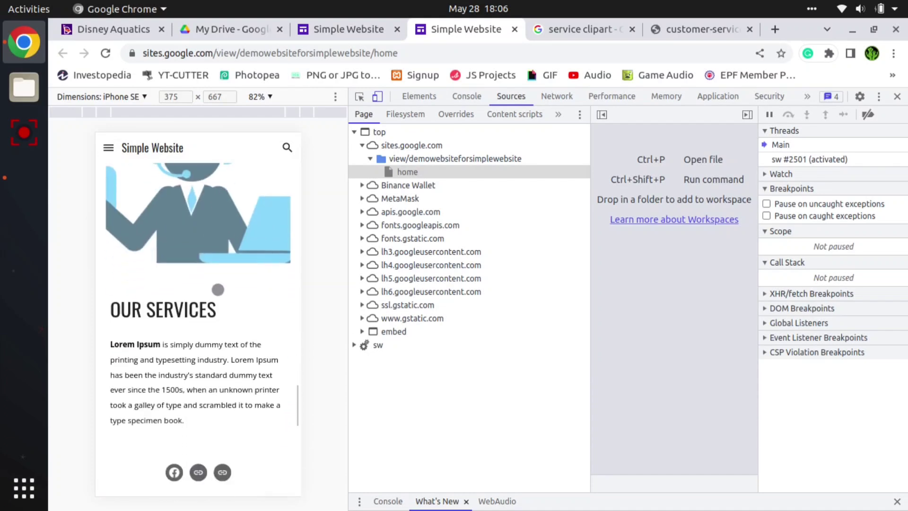
scroll(218, 290, down, 5)
scroll(218, 289, up, 12)
scroll(218, 289, up, 10)
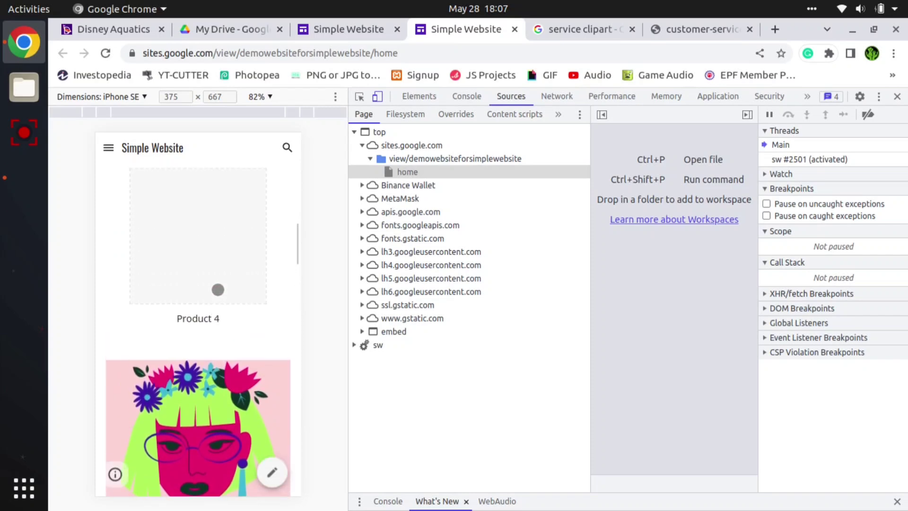
scroll(217, 289, up, 8)
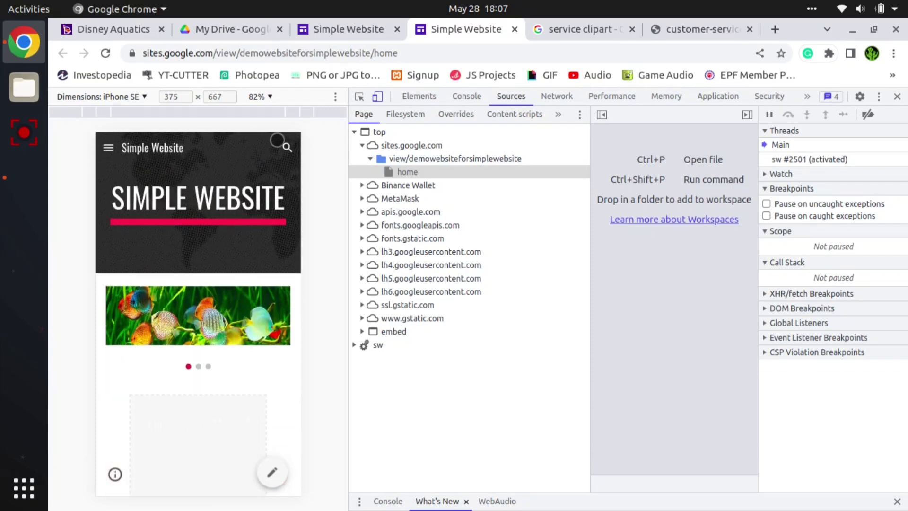
click(284, 148)
click(283, 223)
- Close the developer tools and look through the published Home page in desktop layout, returning to its header
click(897, 96)
scroll(431, 325, down, 15)
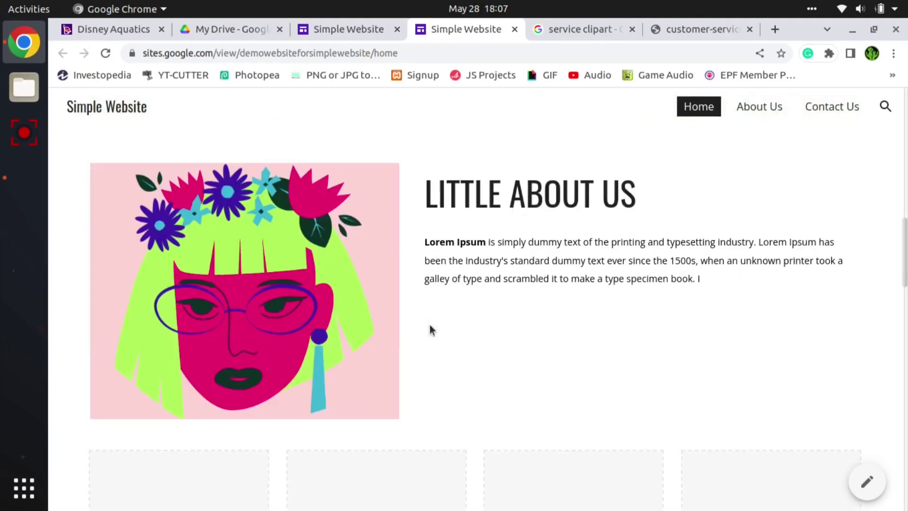
scroll(432, 323, down, 10)
scroll(432, 323, up, 15)
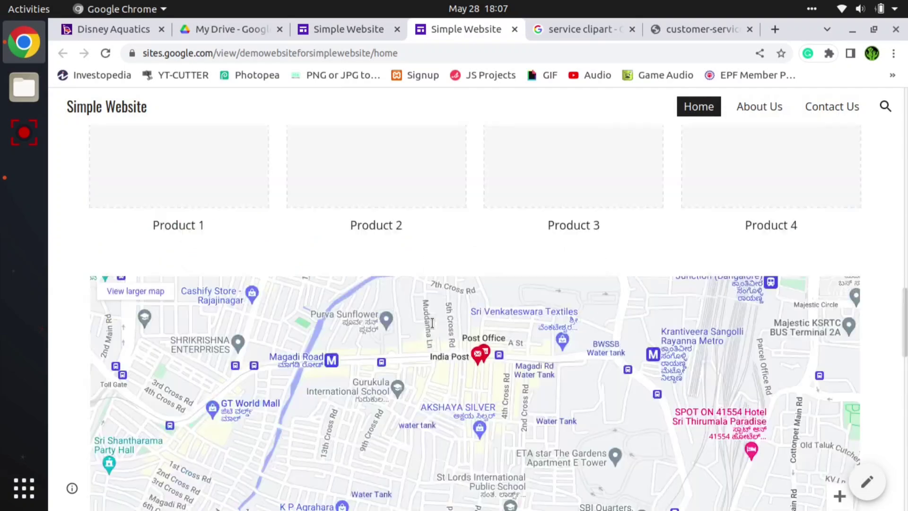
scroll(433, 322, up, 5)
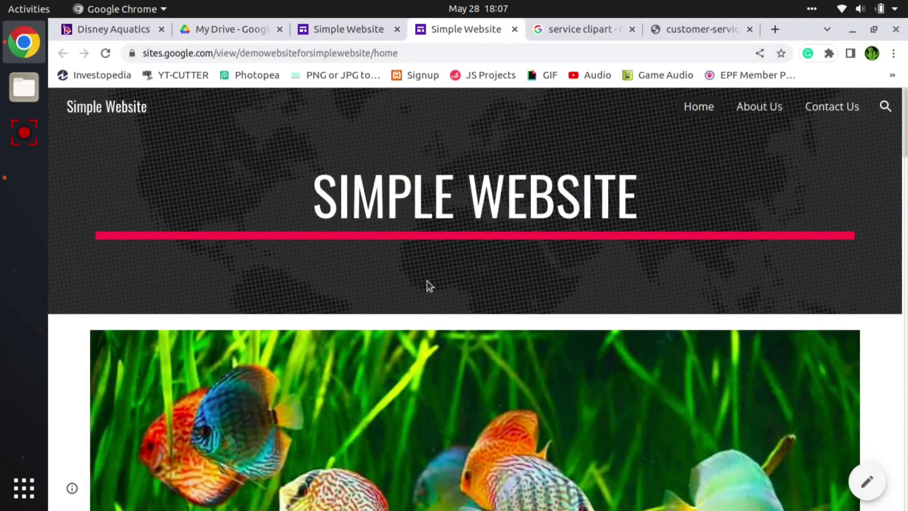